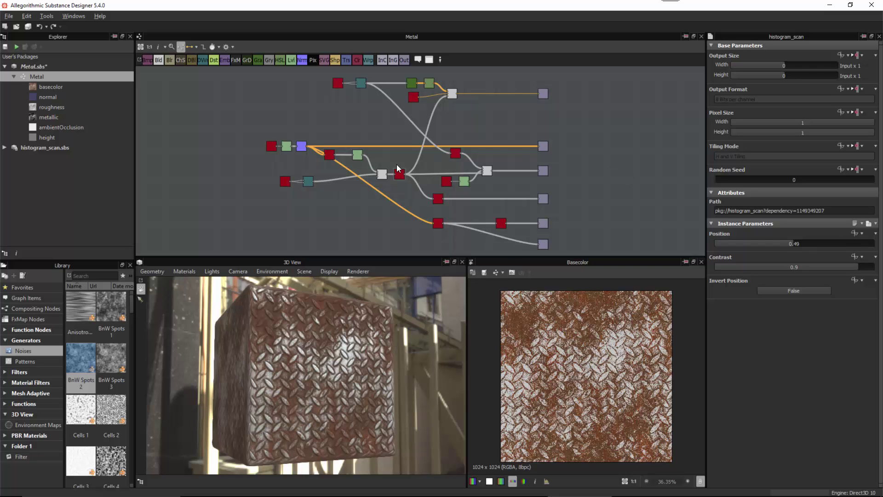
Step: Set the Position of the Histogram Scan node after the Blend node to 0.33
scroll(432, 209, "up", 3)
scroll(432, 209, "up", 5)
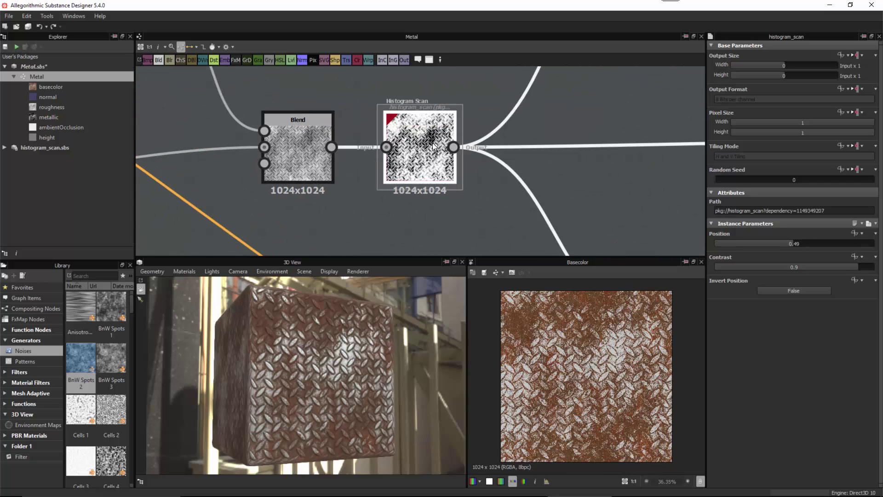
left_click_drag(790, 243, 767, 244)
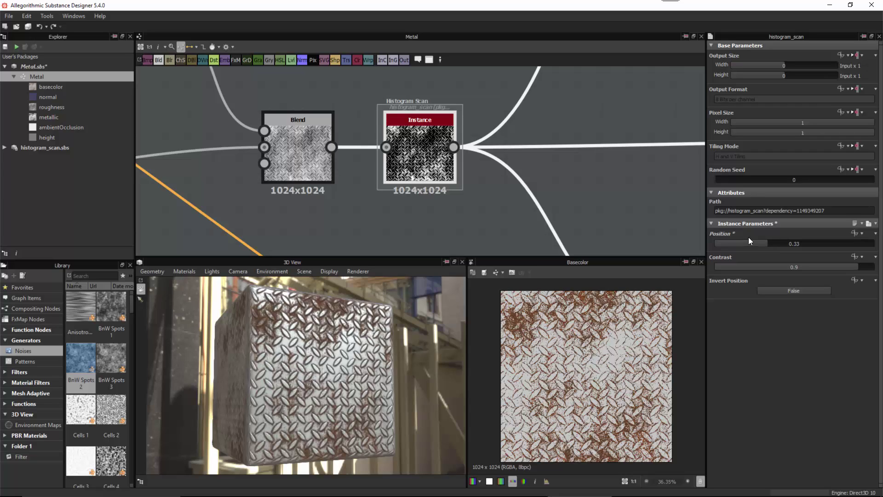
Step: Expose the Histogram Scan's Position parameter as a new graph input named rust_amount
left_click(860, 232)
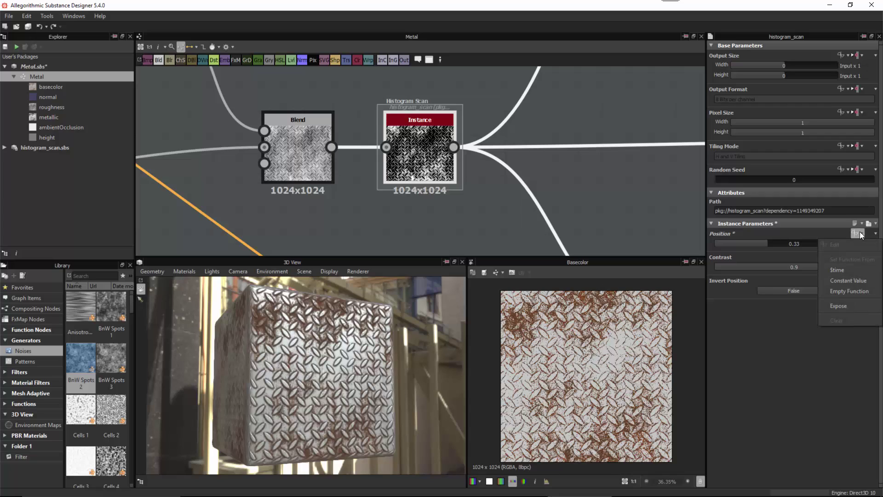
left_click(839, 306)
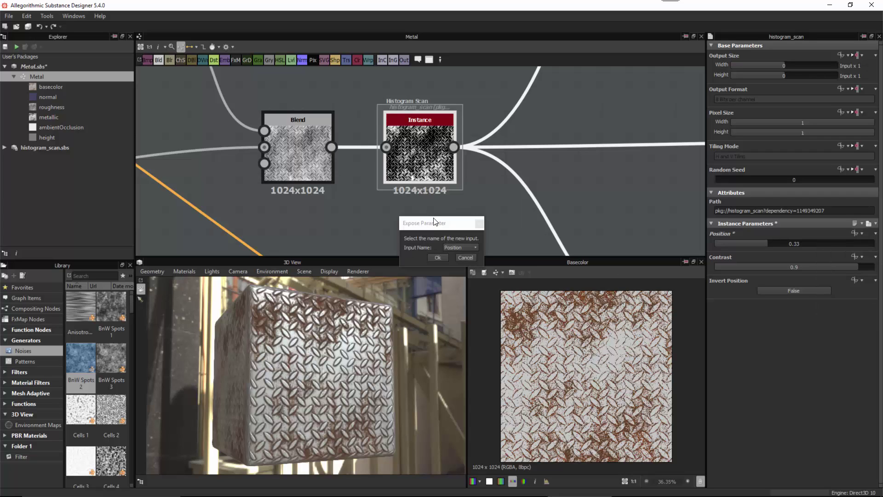
left_click_drag(434, 222, 504, 188)
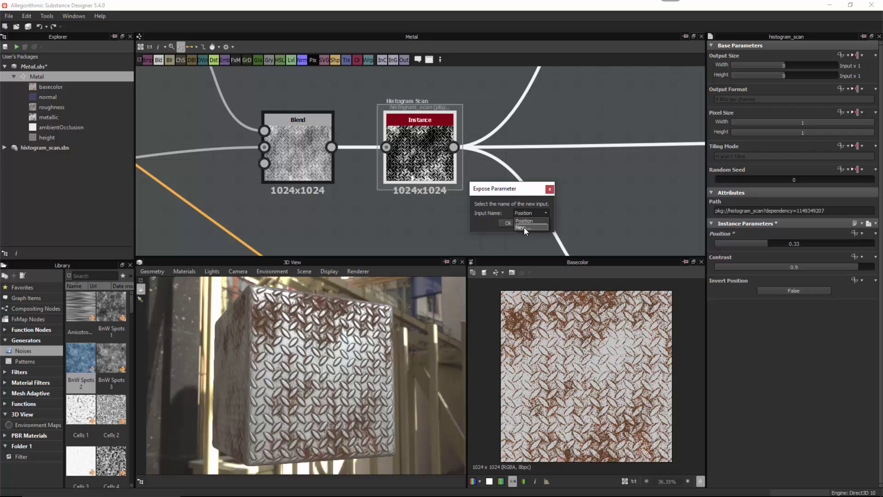
left_click(525, 227)
left_click(437, 245)
left_click_drag(437, 245, 383, 244)
type("rust_amount")
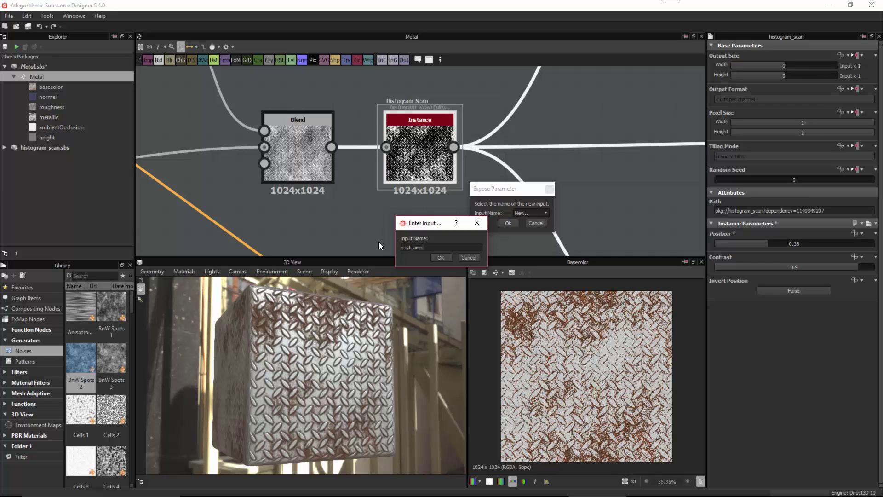
left_click(439, 257)
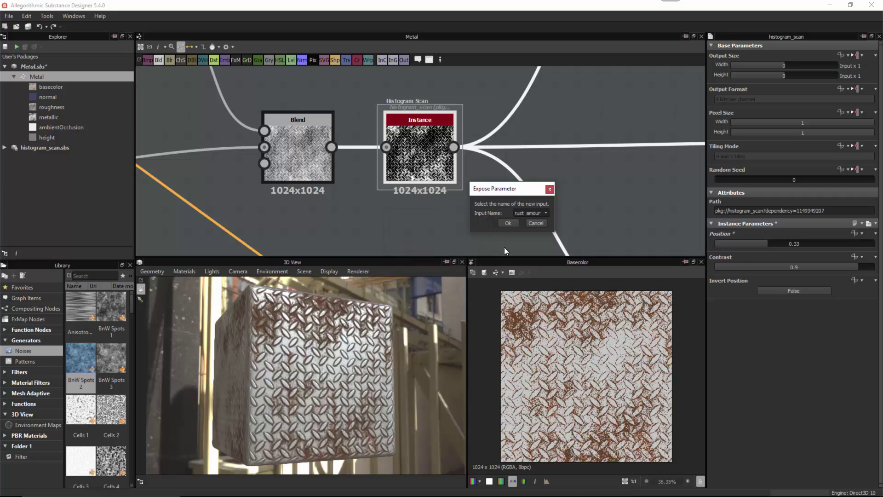
left_click(506, 222)
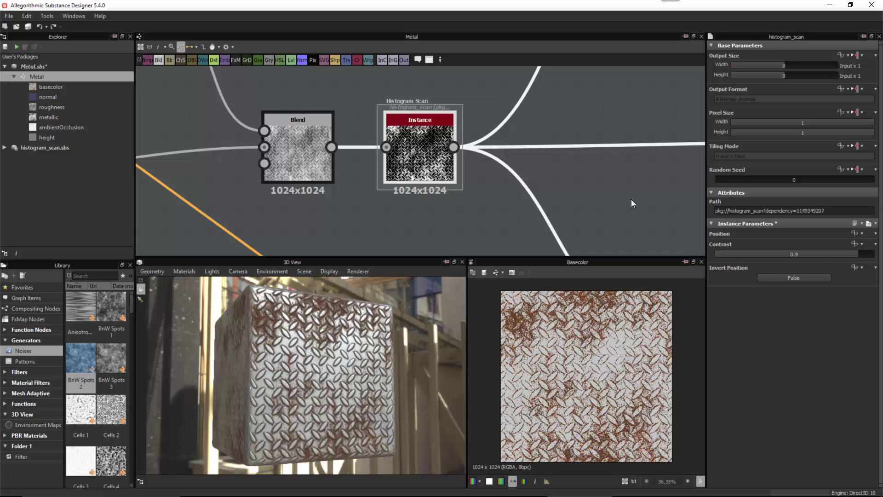
Step: Give the Metal graph's rust_amount input parameter the label "Rust Amount"
left_click(622, 178)
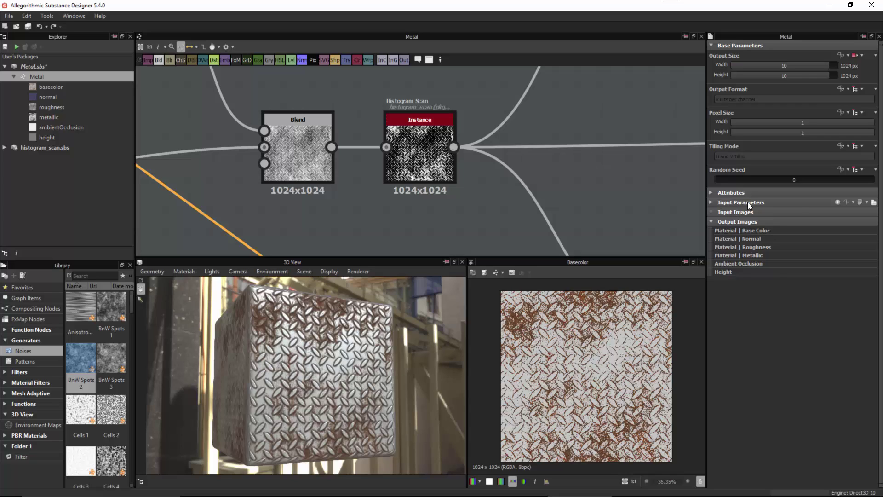
left_click(711, 202)
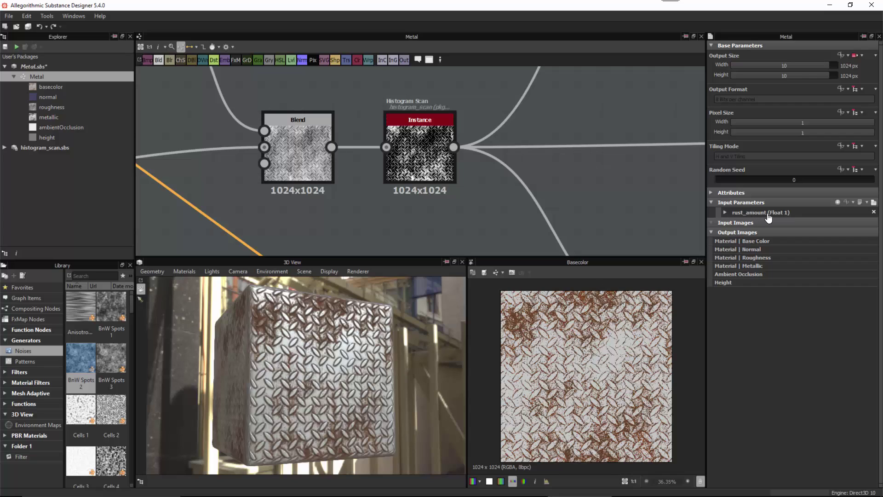
left_click(725, 212)
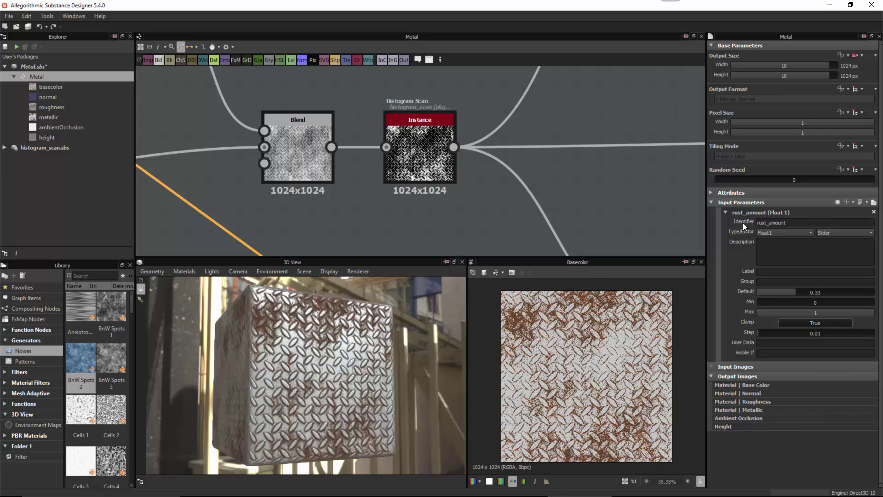
left_click(806, 223)
left_click(806, 222)
left_click(777, 272)
type("Rust Amount")
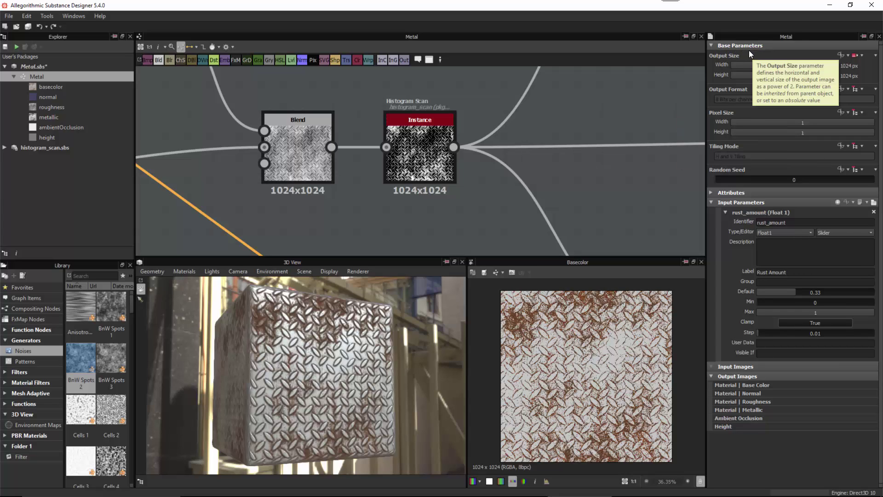
Step: Make the Metal graph's output size relative to its parent
left_click(856, 56)
left_click(846, 67)
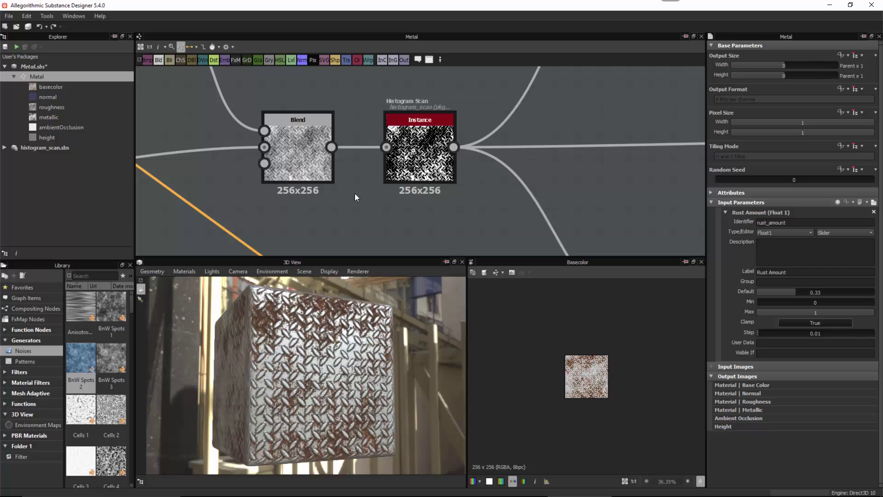
scroll(455, 107, "down", 5)
scroll(462, 91, "down", 5)
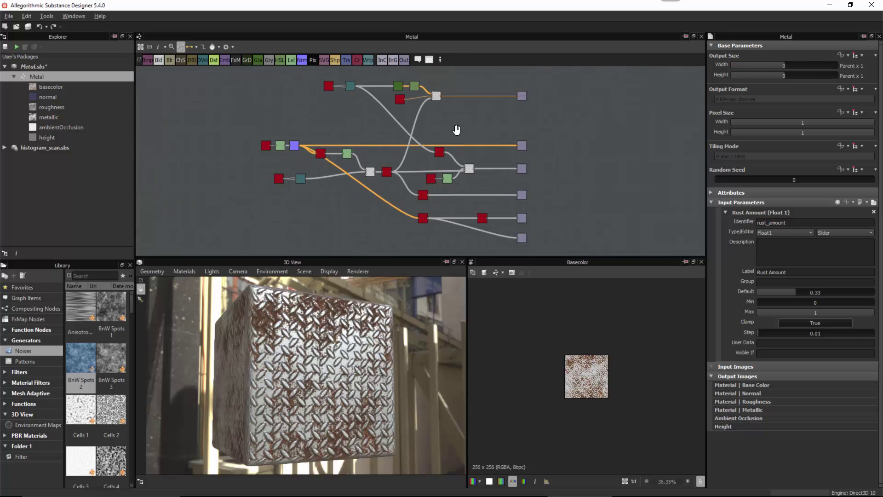
scroll(460, 130, "up", 1)
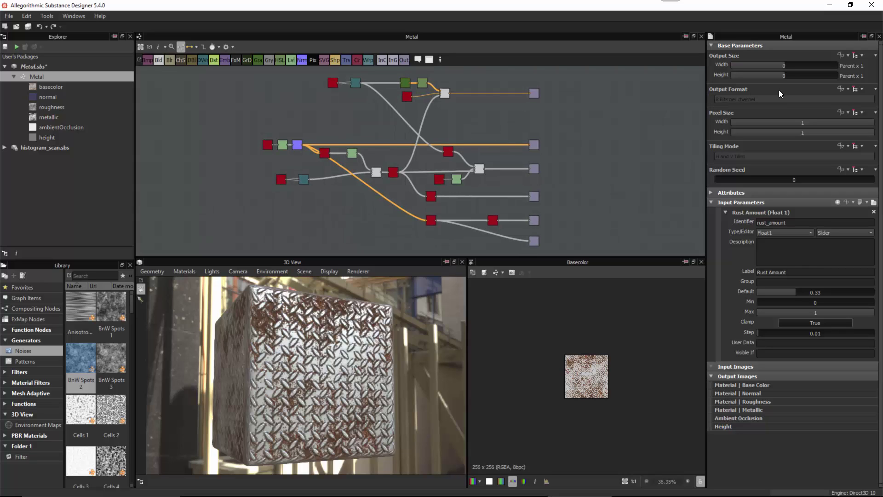
Step: Save the Metal.sbs package and collapse the Metal graph's list of outputs
left_click(45, 67)
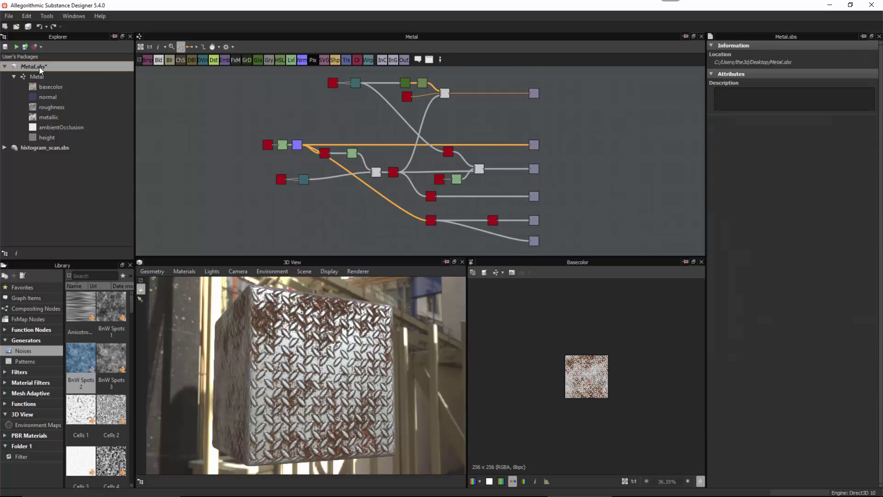
left_click(6, 47)
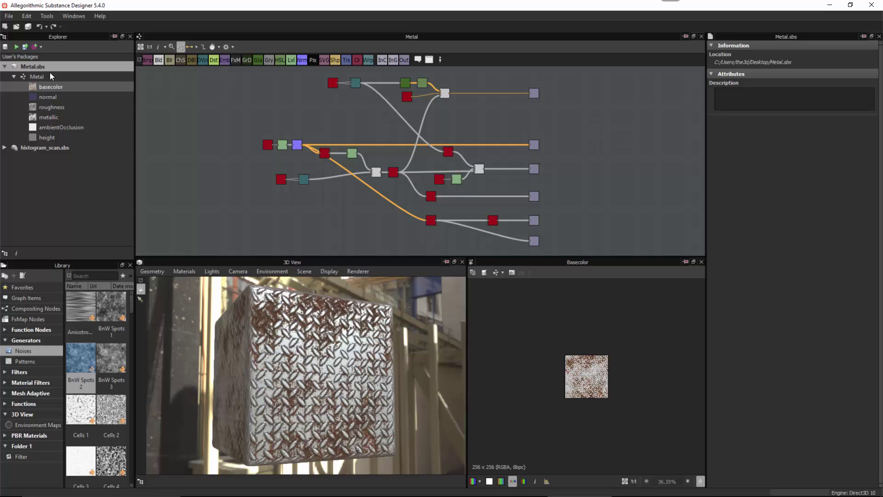
left_click(14, 76)
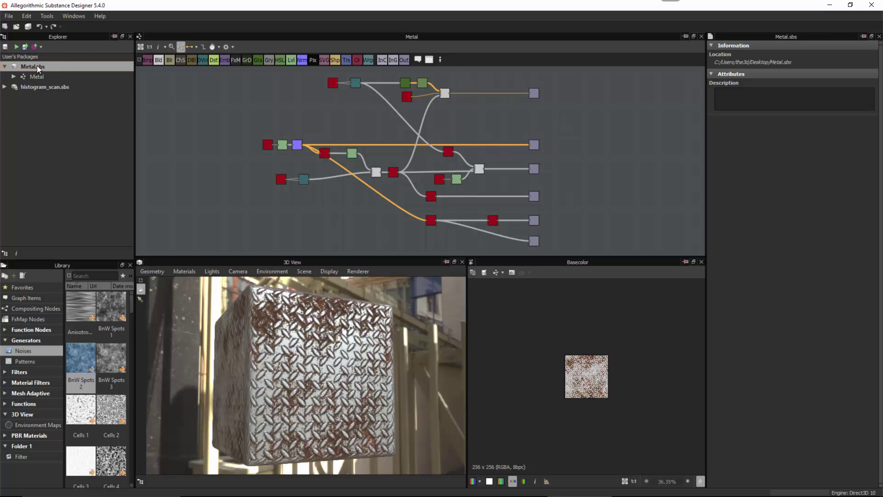
Step: Create a new graph named demo in the Metal.sbs package, using the Physically Based (Metallic/Roughness) template
right_click(51, 65)
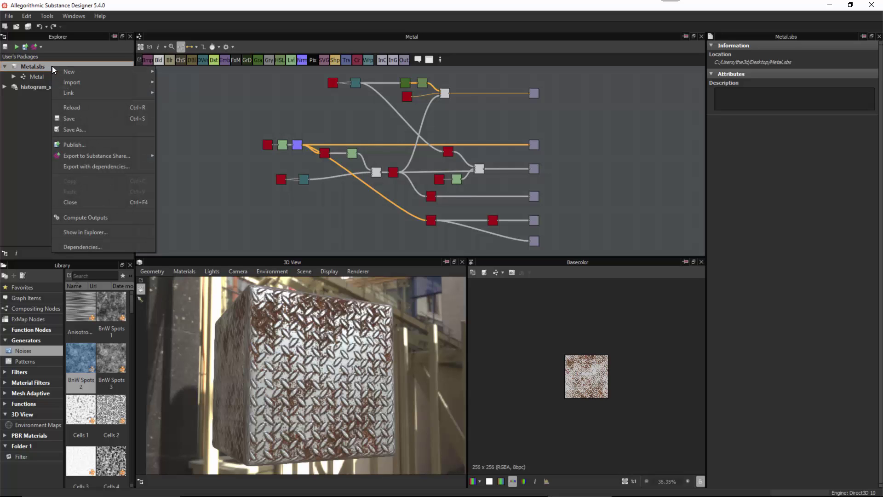
mouse_move(68, 70)
left_click(178, 75)
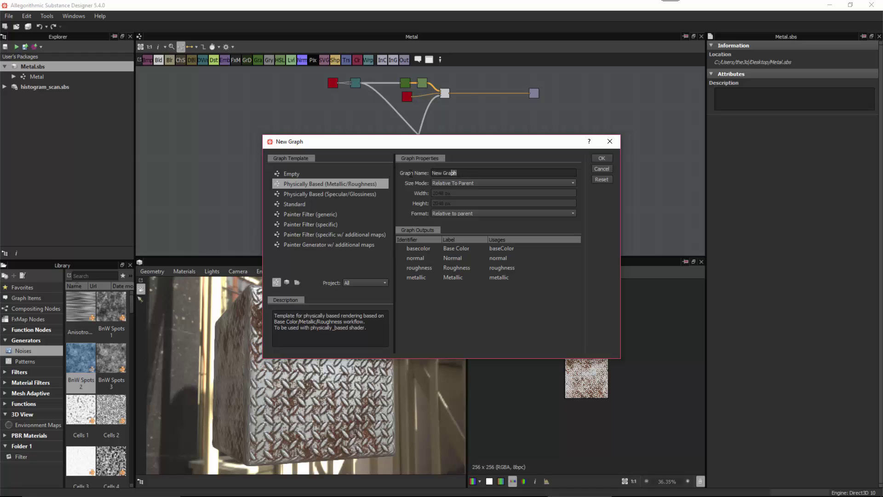
type("demo")
left_click(601, 159)
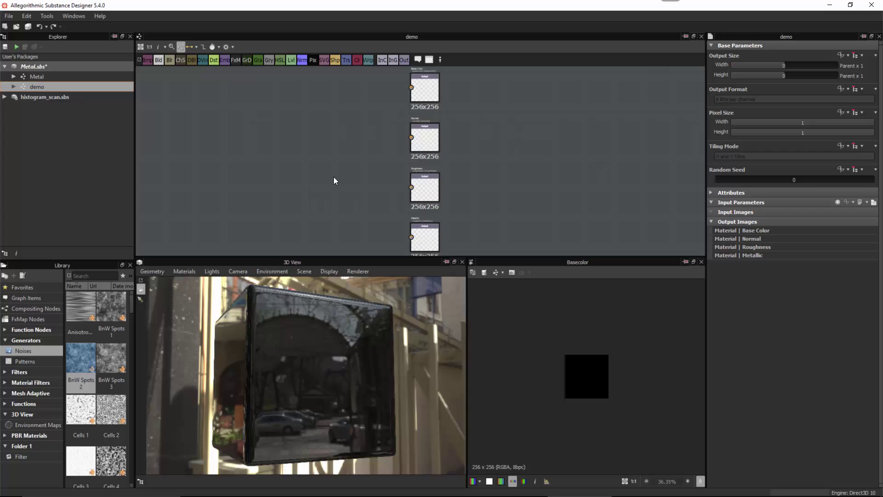
Step: Place the Metal graph into the demo graph as an instance node beside the output nodes
left_click(48, 75)
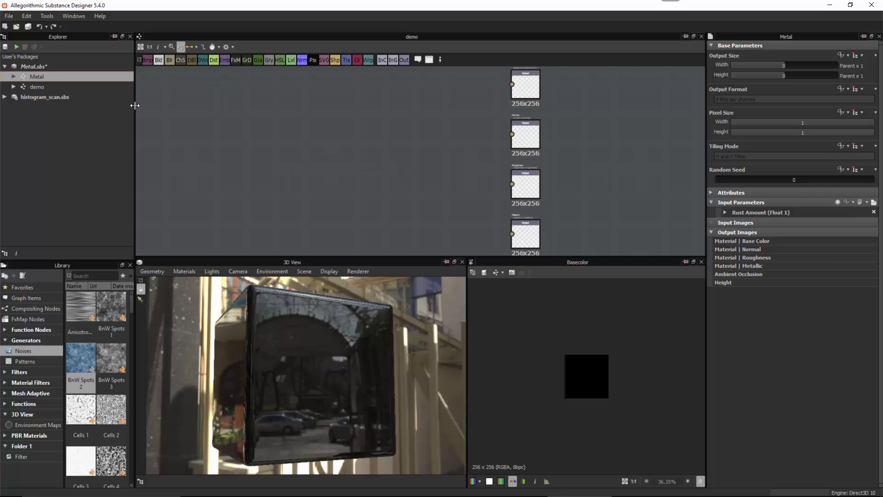
left_click_drag(41, 77, 235, 120)
left_click_drag(279, 128, 274, 123)
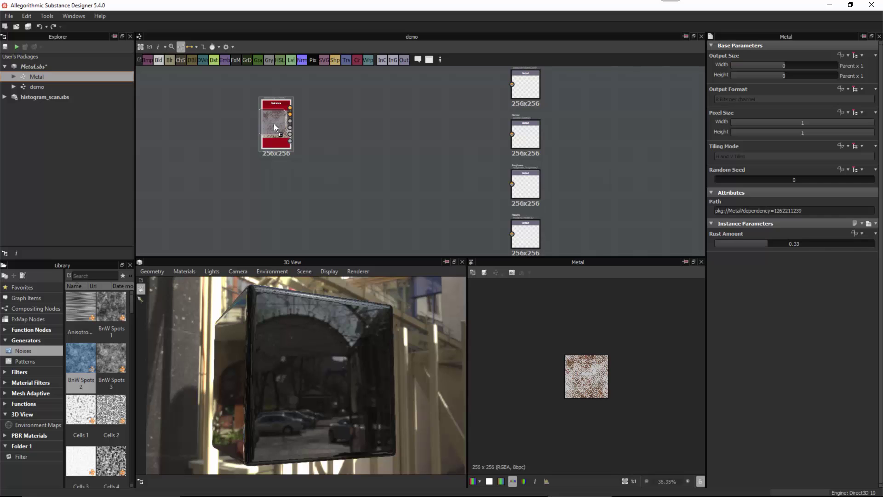
scroll(275, 115, "up", 6)
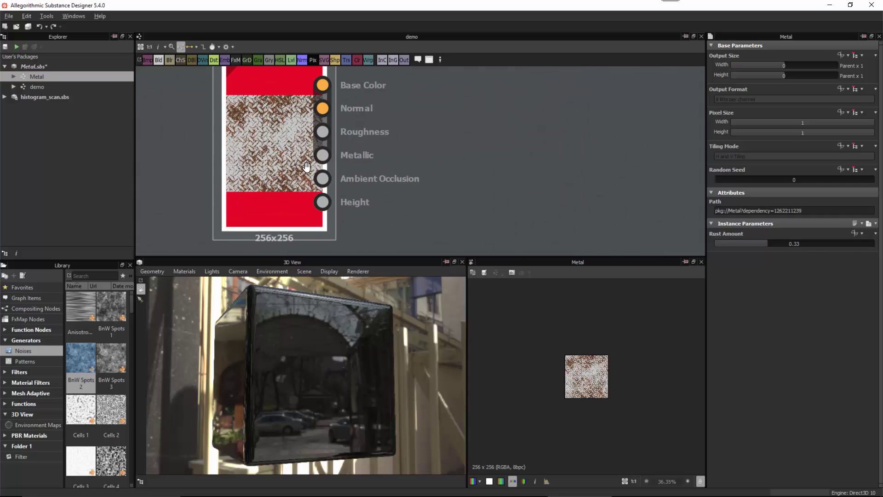
middle_click_drag(304, 153, 385, 172)
scroll(460, 163, "down", 2)
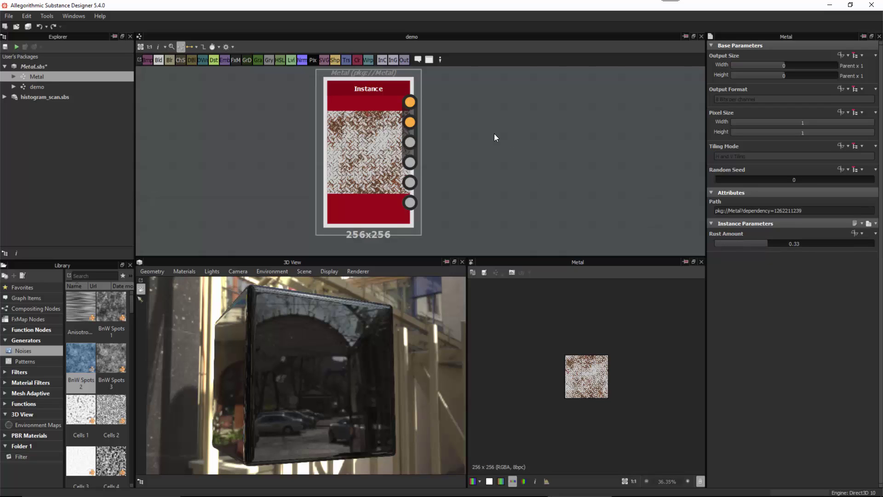
Step: Try linking the Metal instance's Base Color and Normal outputs individually to their output nodes, and delete both links
scroll(592, 185, "down", 3)
middle_click_drag(517, 122, 355, 151)
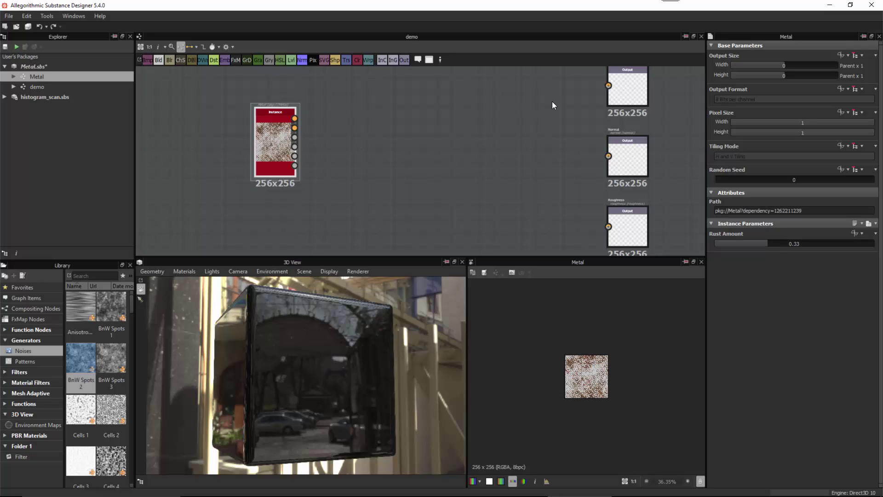
left_click(195, 48)
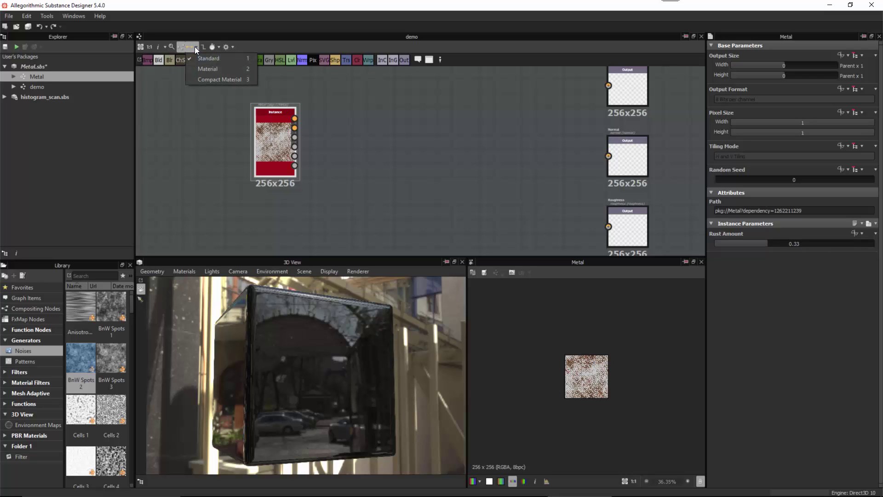
left_click(211, 69)
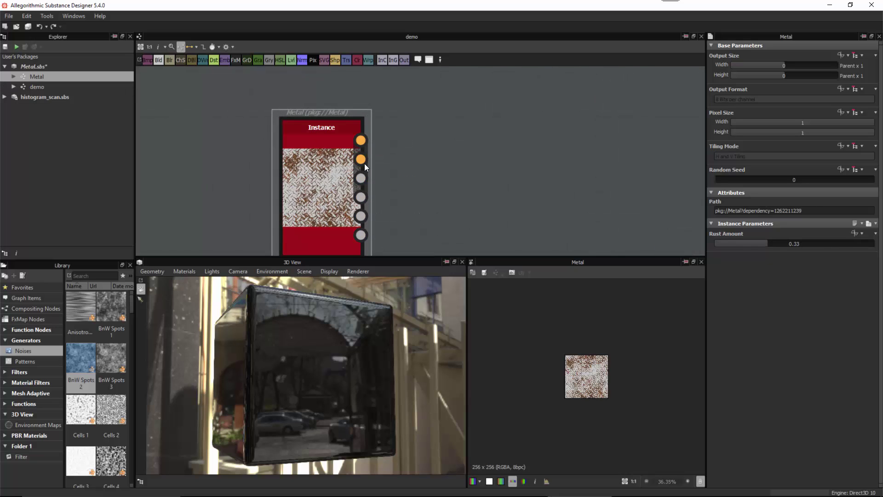
scroll(324, 173, "down", 3)
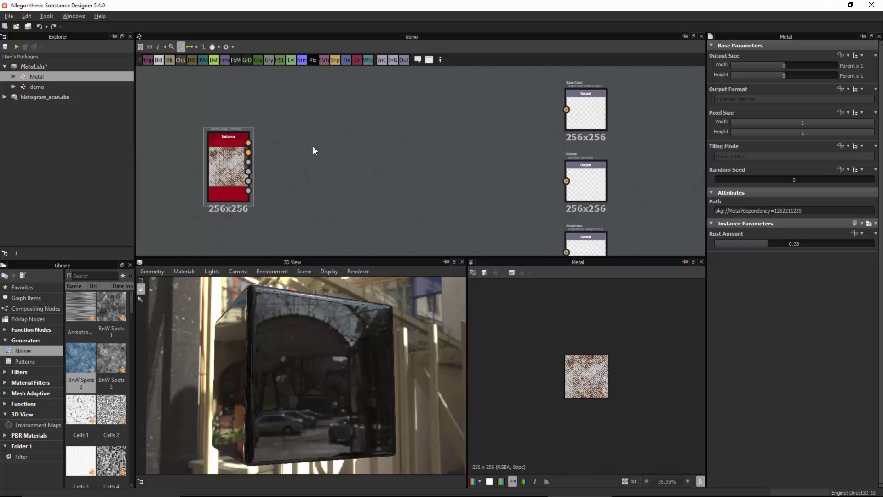
left_click_drag(250, 137, 572, 102)
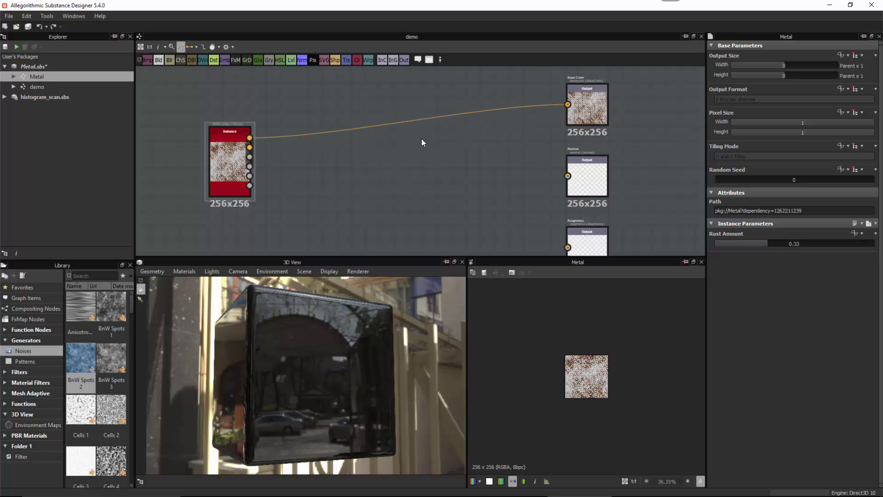
left_click_drag(251, 147, 568, 176)
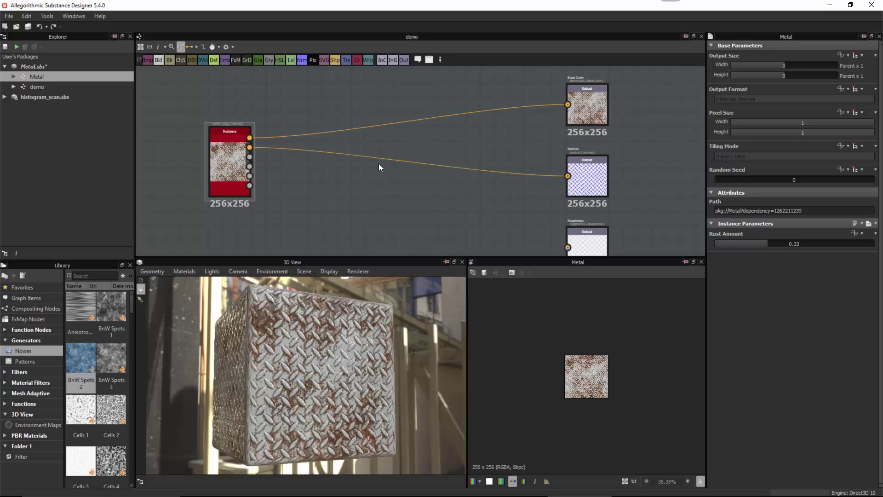
left_click(415, 202)
key("Delete")
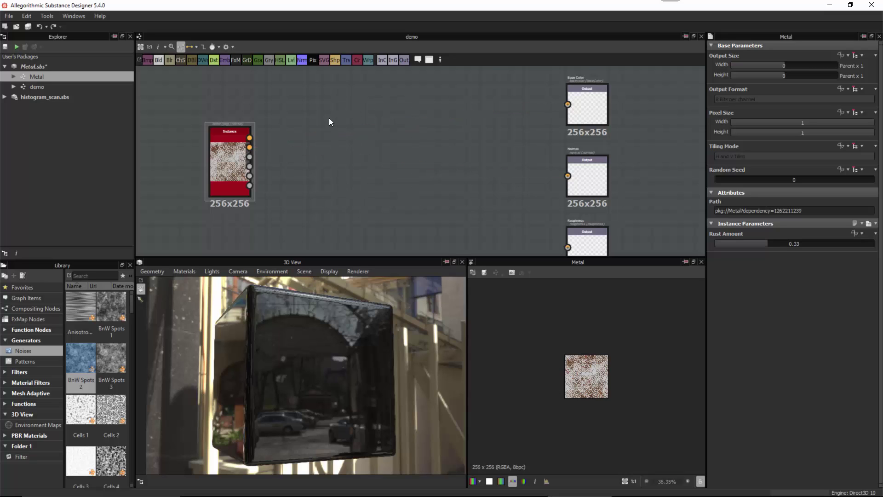
Step: Switch the demo graph's link creation mode to Material
left_click(194, 48)
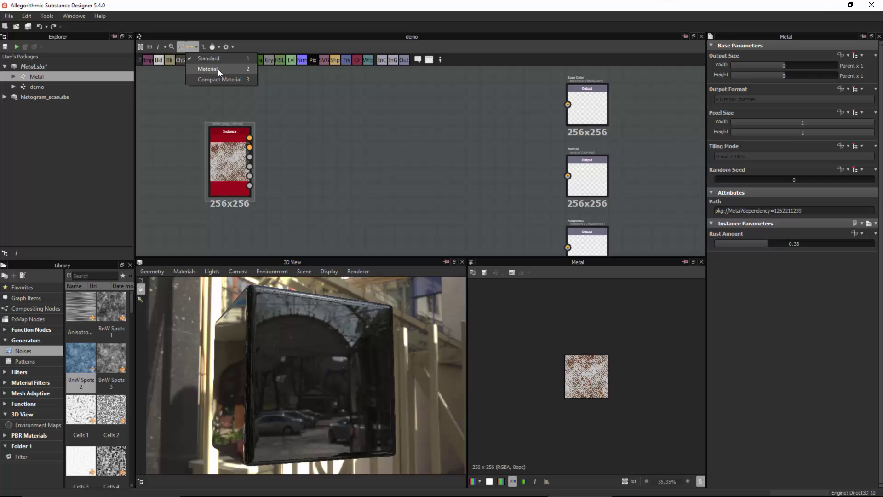
left_click(243, 70)
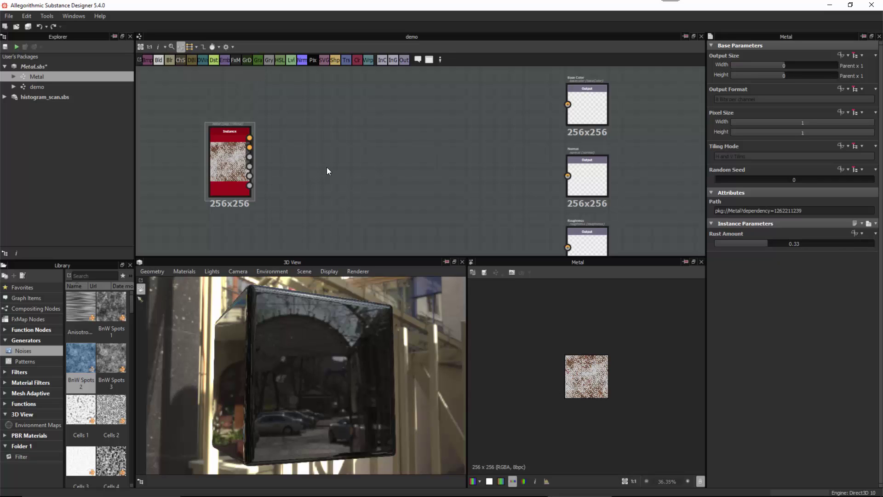
scroll(265, 154, "up", 2)
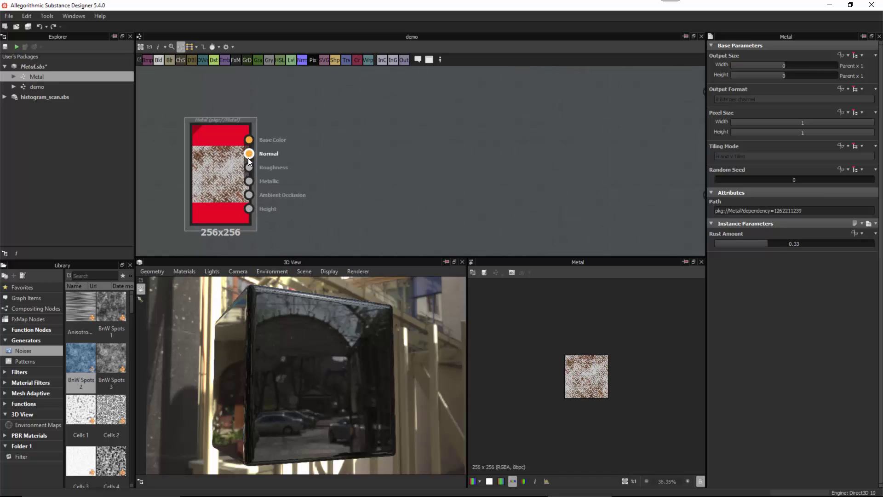
Step: Link the Metal instance's material outputs to the Base Color, Normal, Roughness and Metallic output nodes in one go
scroll(378, 180, "down", 3)
middle_click_drag(437, 174, 354, 138)
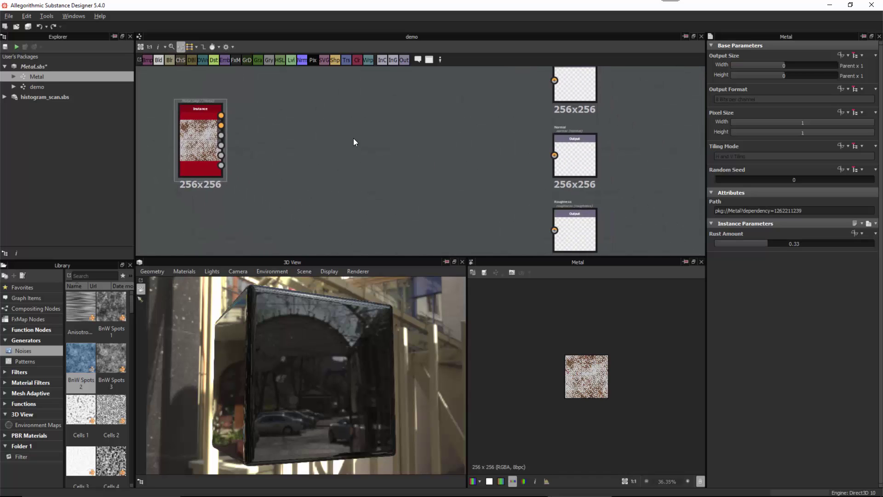
left_click_drag(221, 115, 428, 106, "shift")
scroll(487, 166, "down", 3)
middle_click_drag(450, 163, 301, 113)
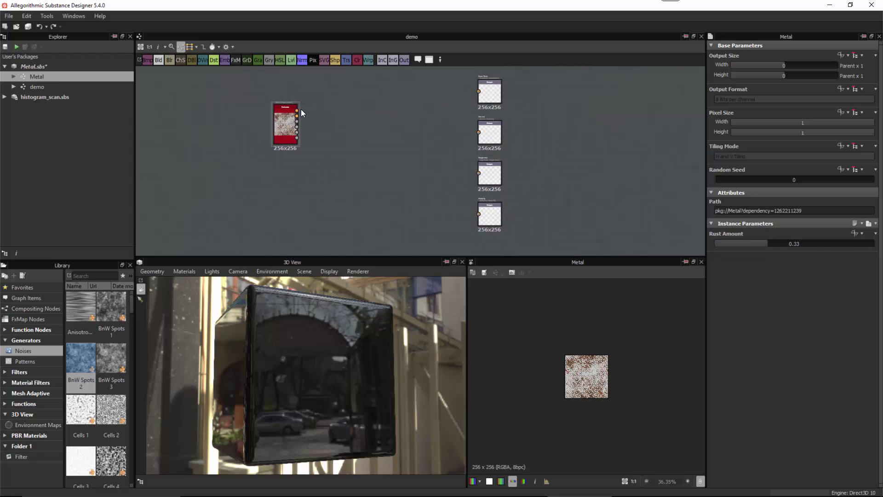
left_click_drag(296, 111, 487, 92, "shift")
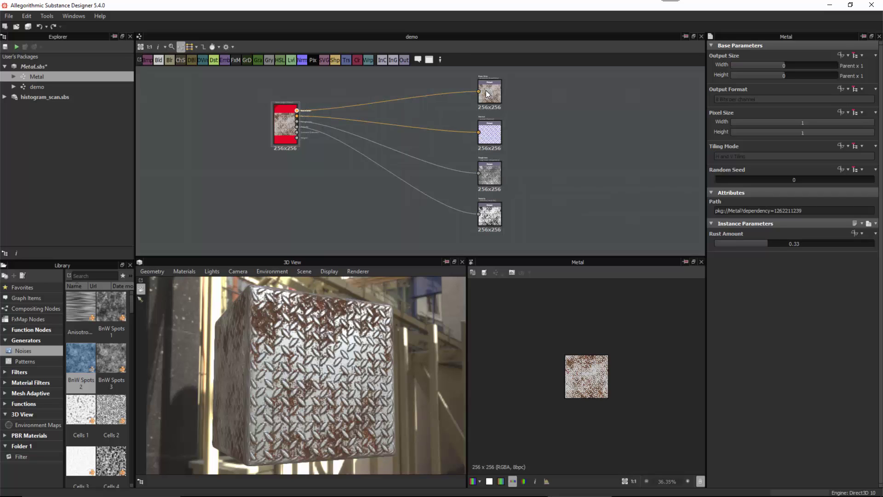
left_click_drag(347, 347, 344, 318)
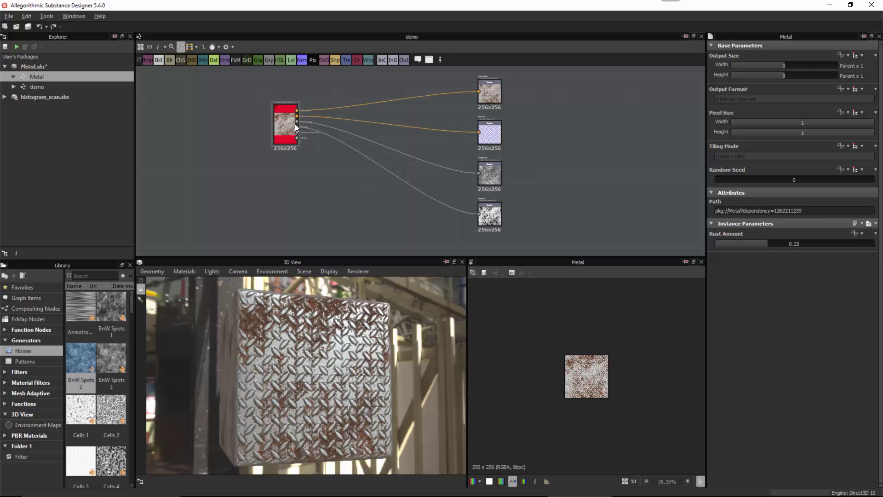
Step: Examine the Metal instance's Ambient Occlusion and Height outputs against the output nodes available in the demo graph
scroll(296, 127, "up", 8)
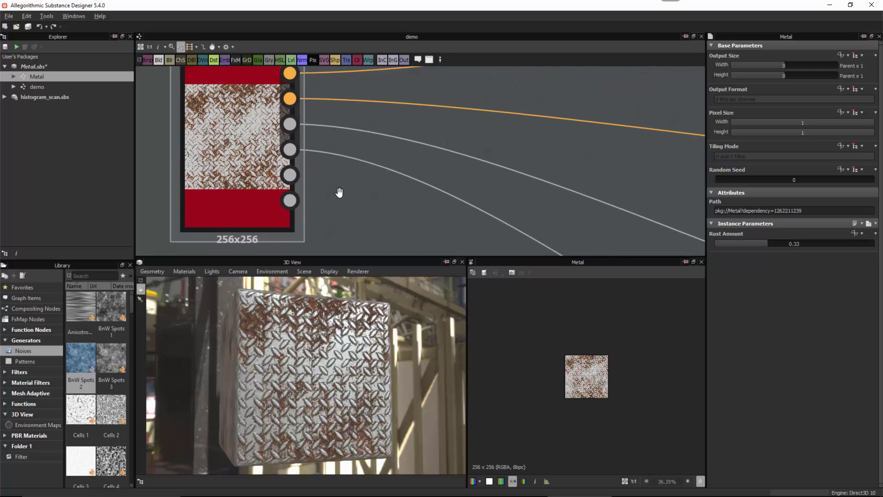
scroll(339, 192, "down", 1)
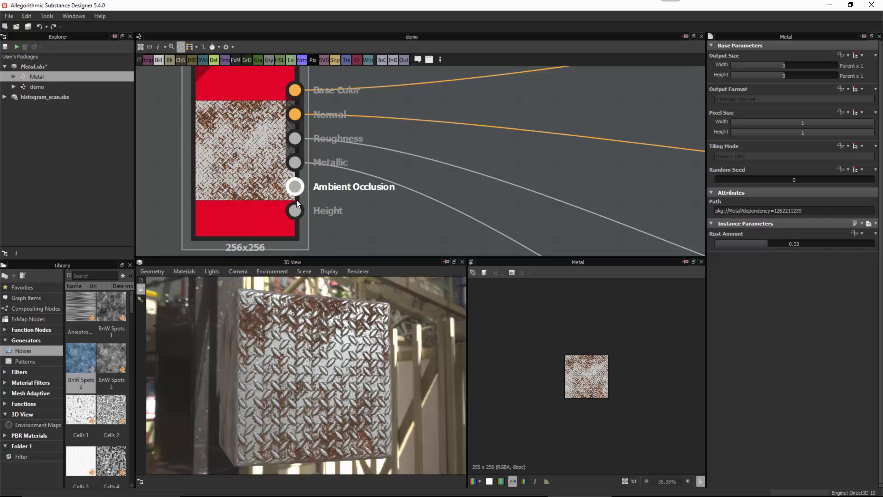
scroll(431, 150, "down", 5)
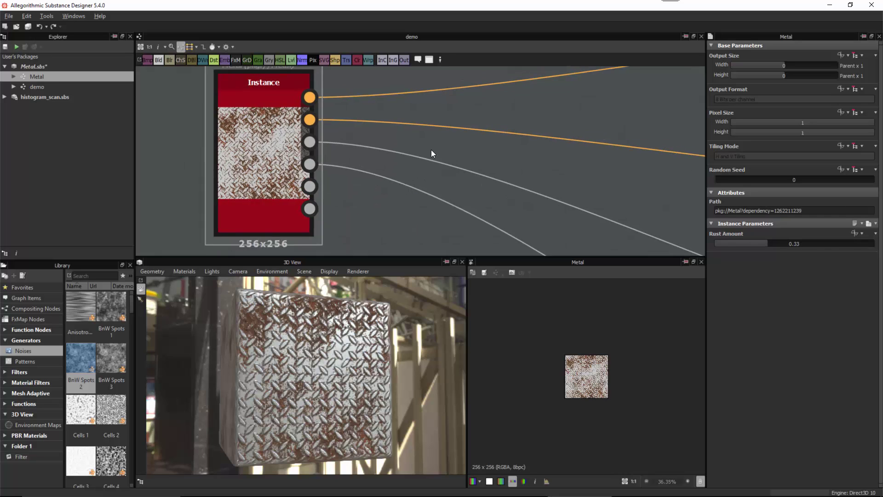
middle_click_drag(484, 161, 380, 130)
middle_click_drag(477, 214, 477, 173)
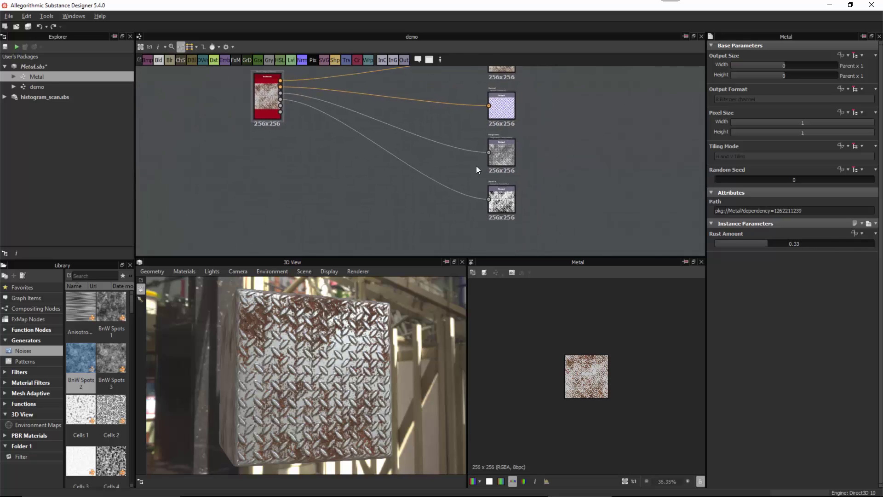
scroll(410, 184, "down", 2)
middle_click_drag(410, 184, 373, 172)
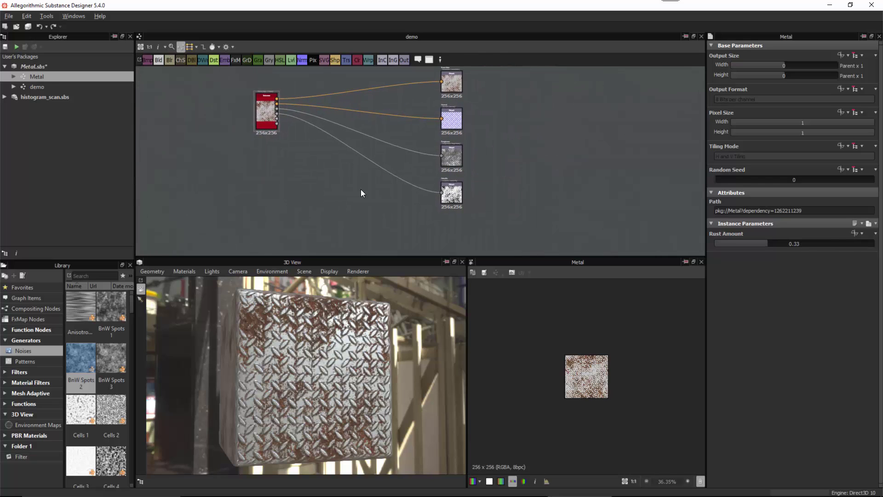
Step: Duplicate the Roughness and Metallic output nodes, place the copies below the originals, and delete the copies' incoming links
left_click_drag(418, 265, 418, 295)
scroll(388, 241, "up", 2)
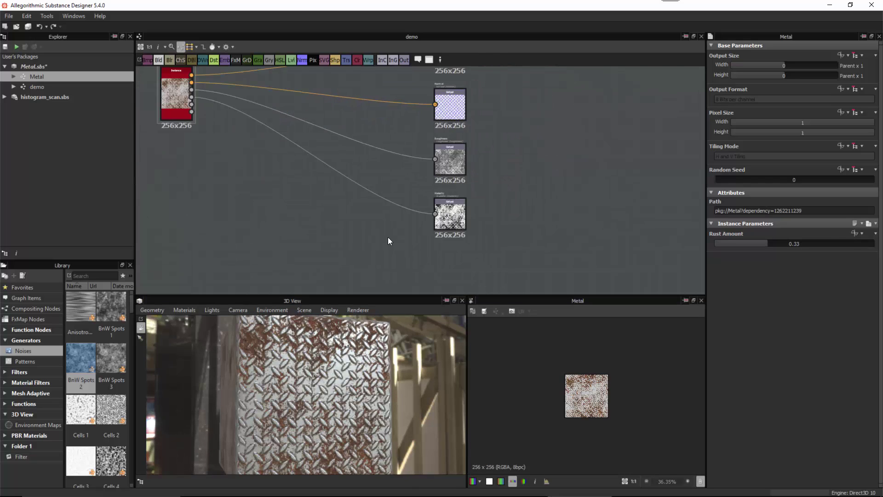
left_click_drag(521, 134, 460, 215)
middle_click_drag(498, 222, 500, 177)
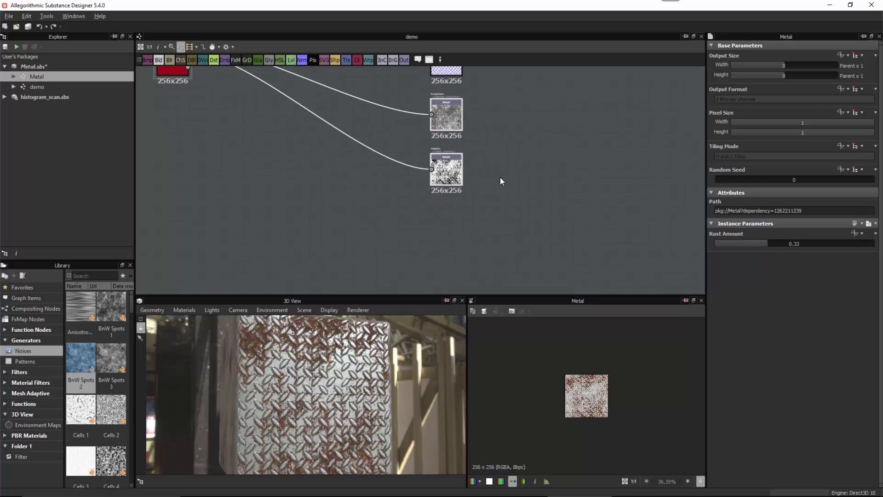
key("ctrl+d")
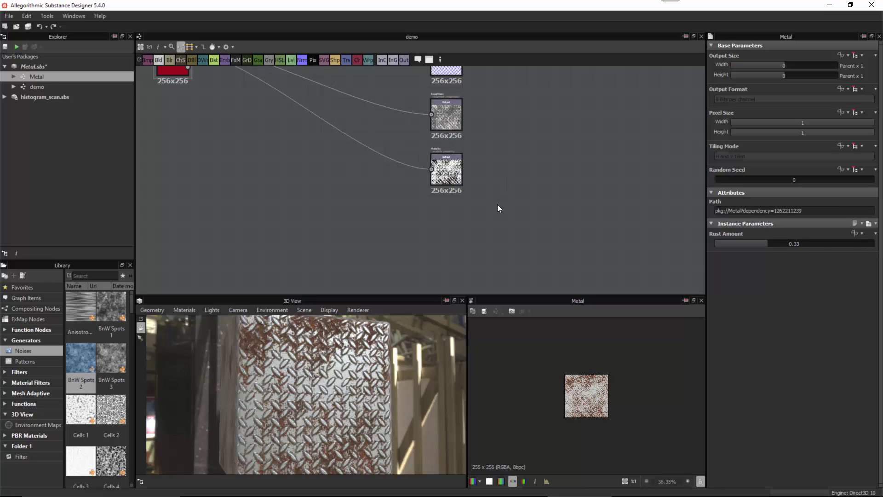
left_click_drag(418, 205, 446, 267)
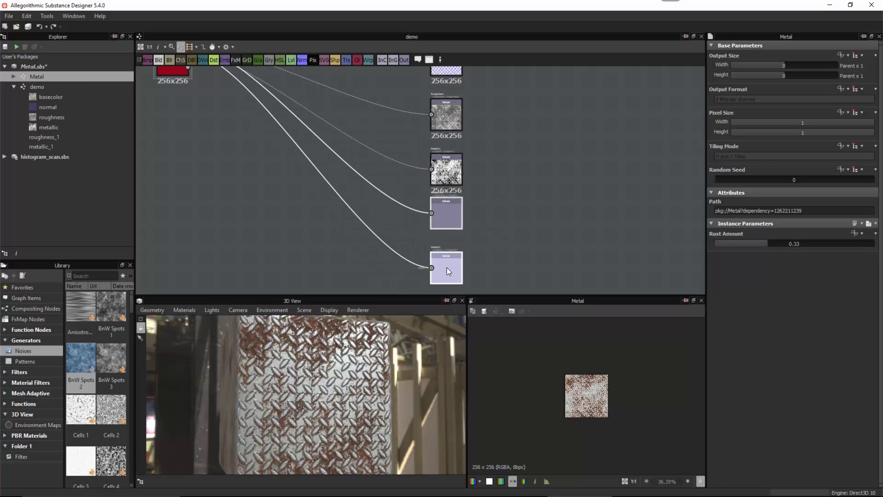
left_click_drag(402, 184, 377, 255)
key("Delete")
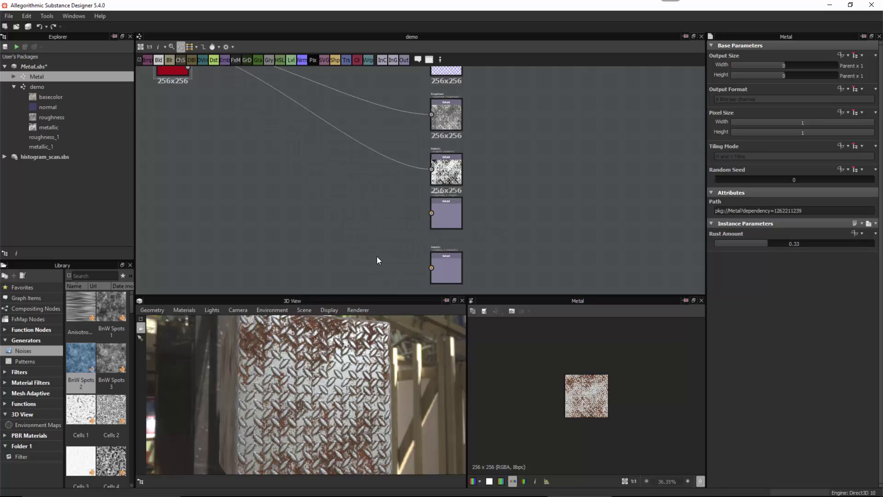
Step: Set the usage of the copied Roughness output node to ambientOcclusion
scroll(420, 236, "up", 5)
left_click(417, 230)
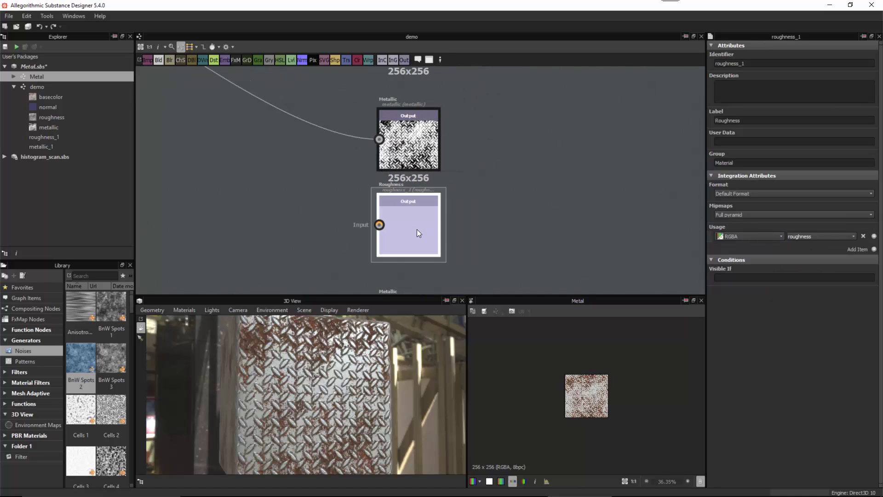
left_click(854, 236)
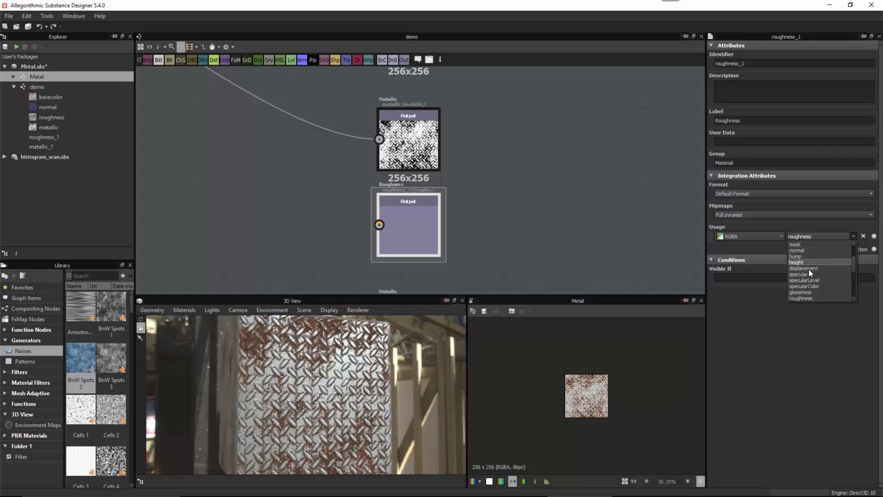
scroll(804, 283, "down", 1)
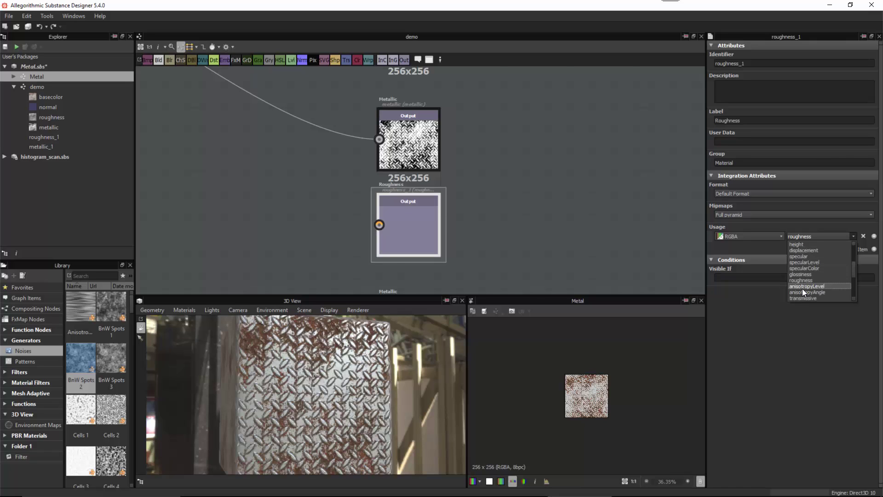
scroll(802, 288, "up", 2)
left_click(807, 271)
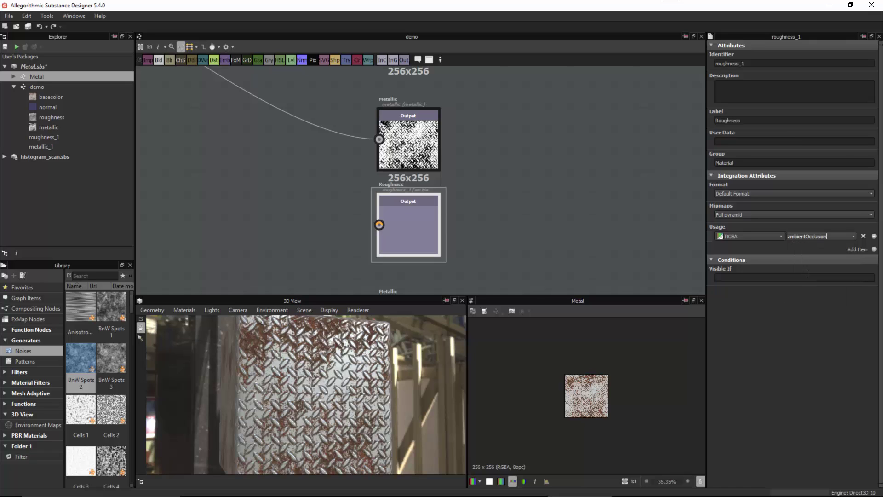
Step: Change the copied Roughness output's identifier to ambientOcclusion and its label to AO
double_click(833, 238)
key("ctrl+c")
double_click(741, 63)
key("ctrl+v")
key("Return")
double_click(726, 120)
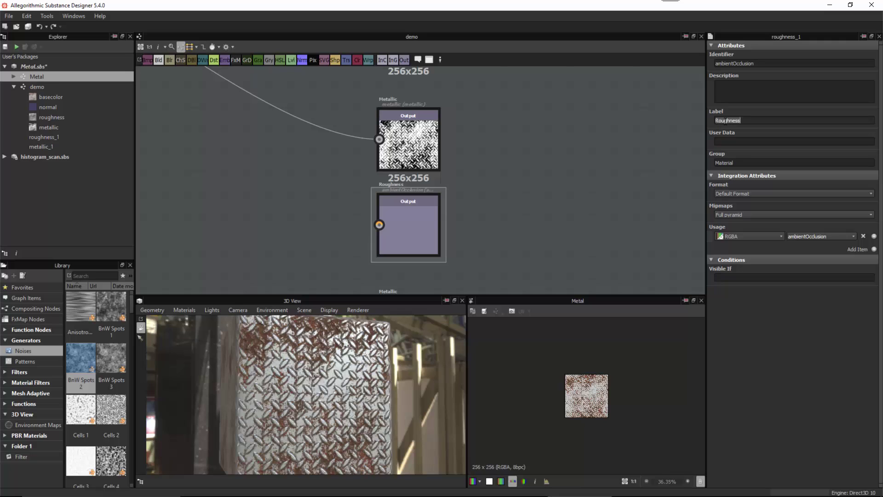
type("AO")
Step: Change the copied Metallic output's label to Height and its identifier to height
scroll(516, 222, "down", 1)
middle_click_drag(437, 303, 434, 222)
left_click(420, 229)
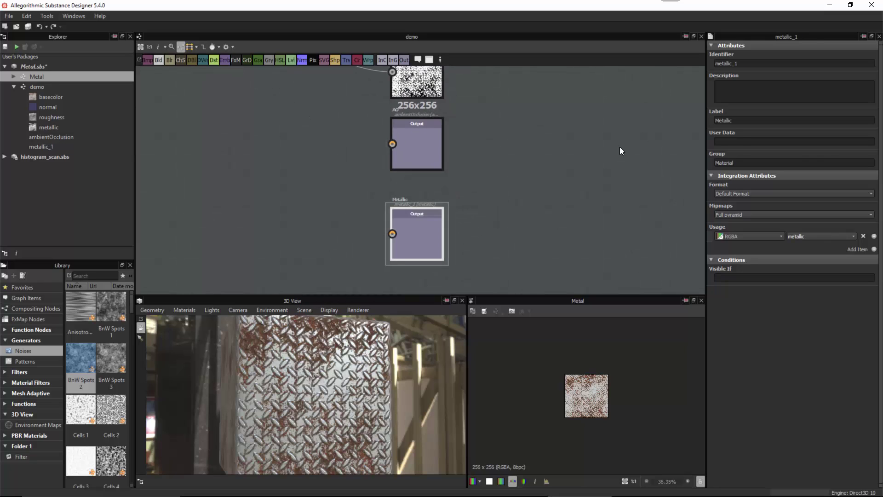
double_click(741, 121)
type("Height")
key("Return")
left_click_drag(741, 63, 686, 65)
type("height")
Step: Set the Height output's usage to height and move the AO output node closer above it
left_click(852, 236)
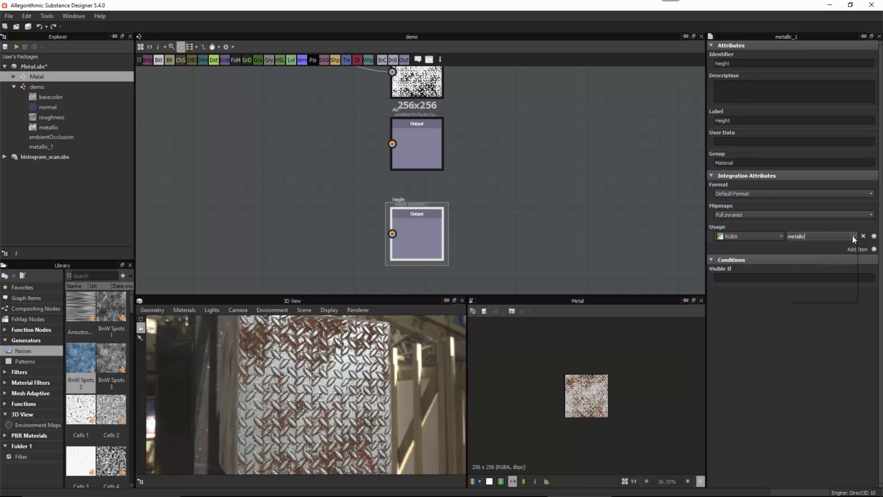
left_click_drag(855, 279, 856, 249)
scroll(796, 295, "down", 2)
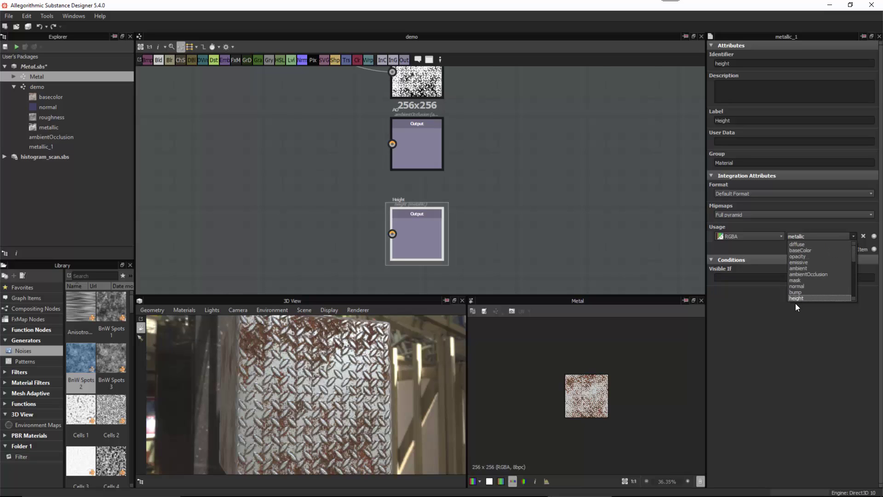
left_click(799, 274)
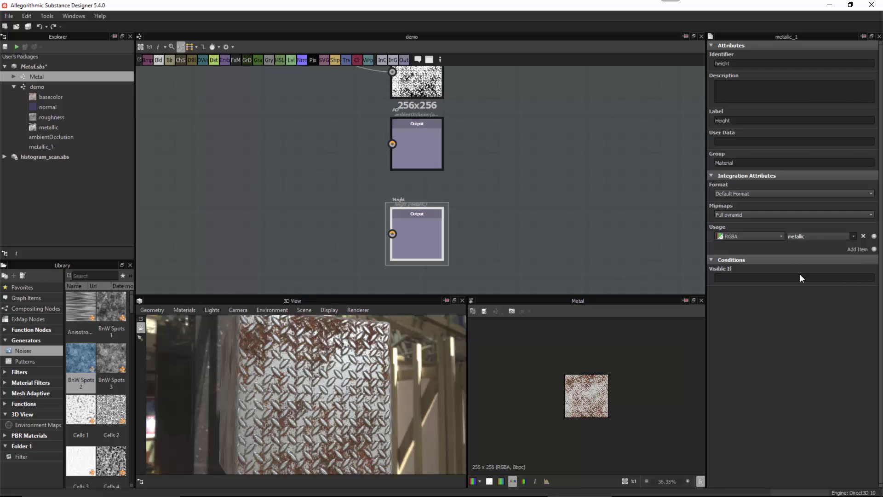
left_click_drag(417, 143, 415, 155)
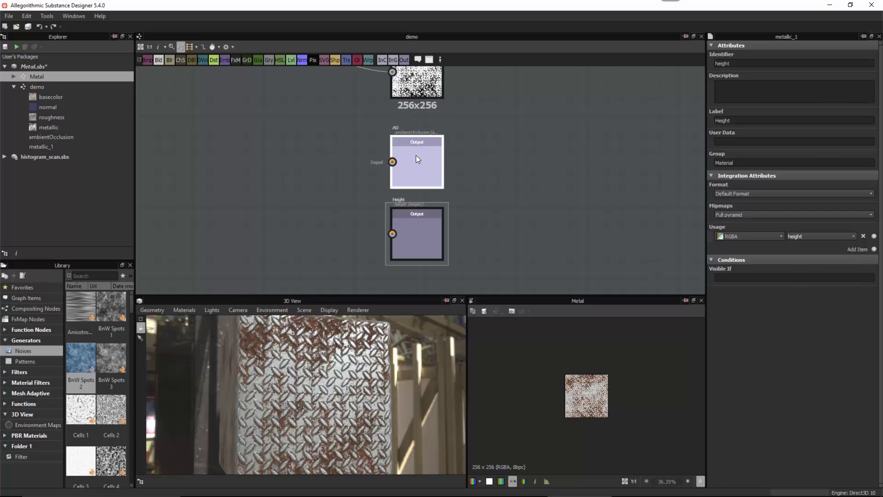
Step: Delete all links between the Metal instance and the output nodes, and try relinking them together as a material
scroll(501, 180, "down", 3)
middle_click_drag(395, 146, 448, 193)
scroll(369, 167, "down", 1)
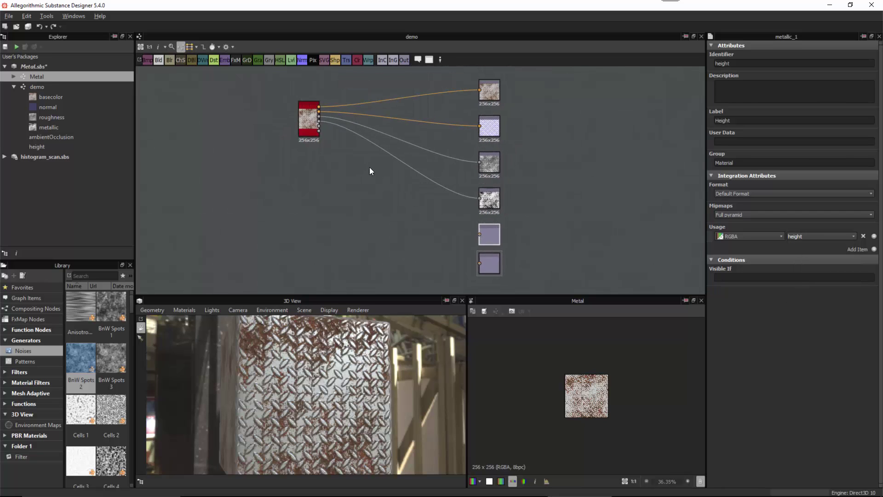
key("Delete")
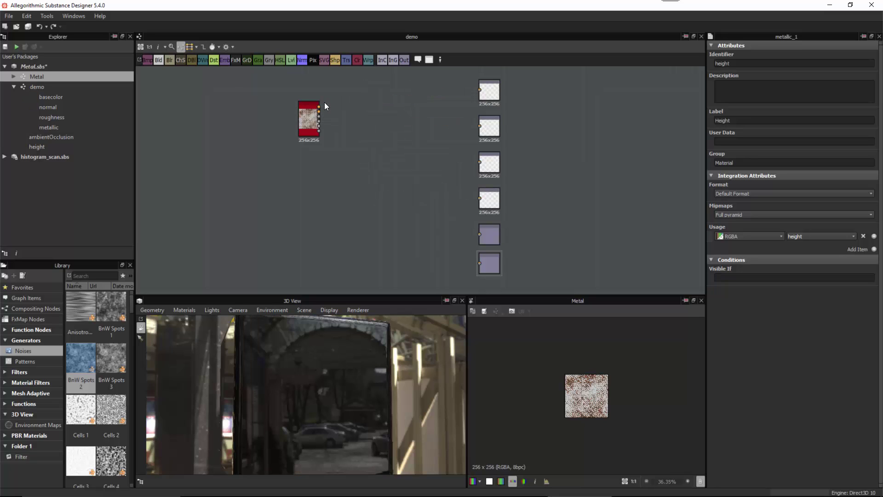
left_click_drag(320, 106, 296, 132, "shift")
scroll(346, 154, "up", 6)
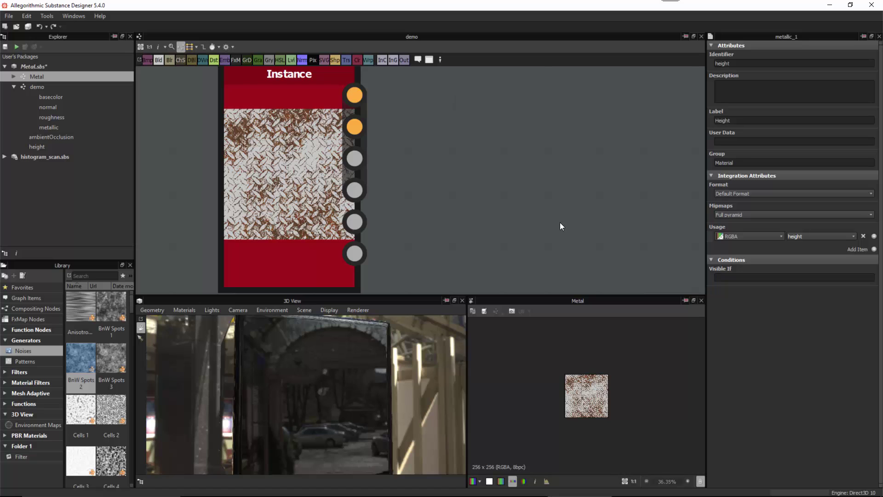
Step: Open the Metal graph and check the Group attribute of its Roughness output node
double_click(41, 77)
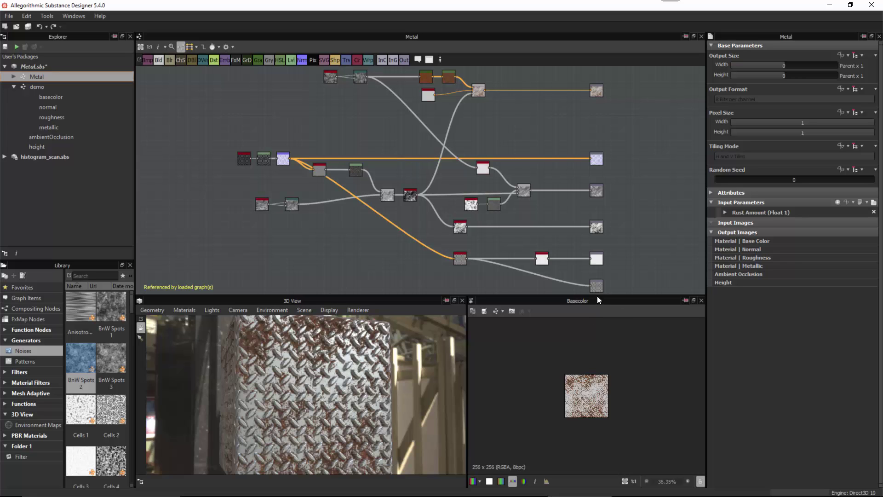
left_click_drag(597, 295, 597, 341)
scroll(604, 189, "up", 6)
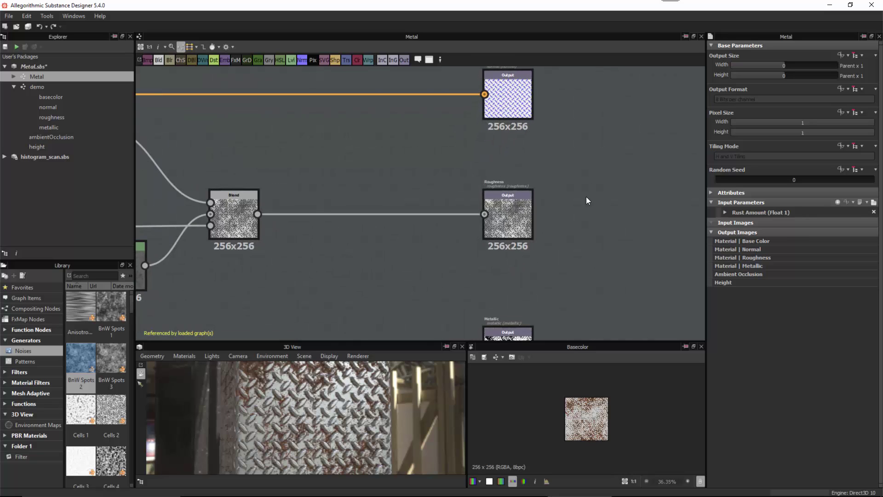
left_click(504, 202)
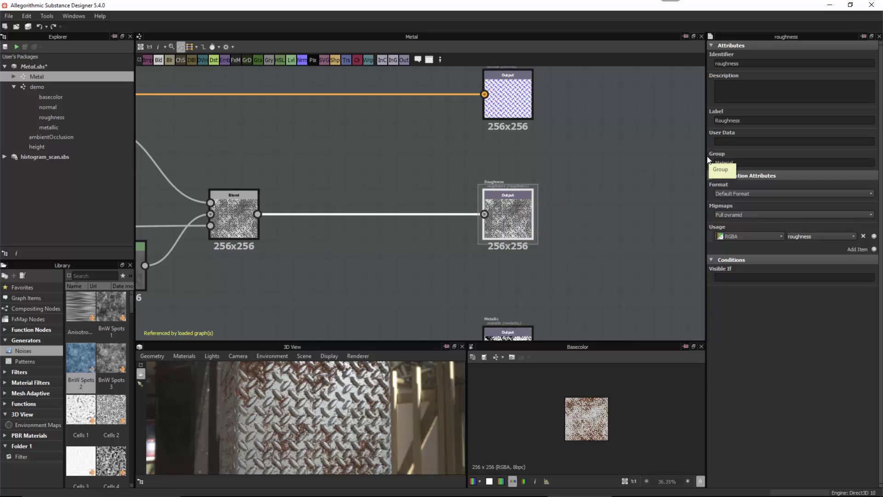
left_click(752, 162)
double_click(727, 163)
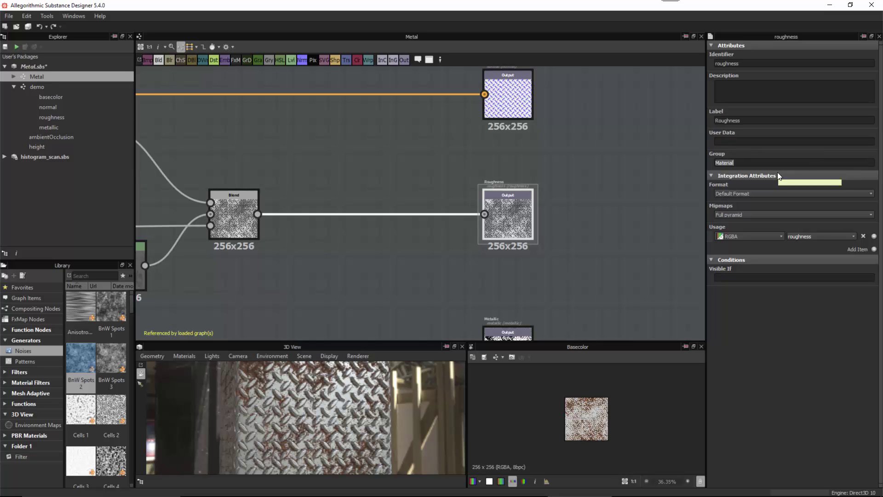
Step: Set the group of the Metal graph's Ambient Occlusion output node to Material
middle_click_drag(582, 299, 536, 124)
left_click(490, 173)
left_click(731, 163)
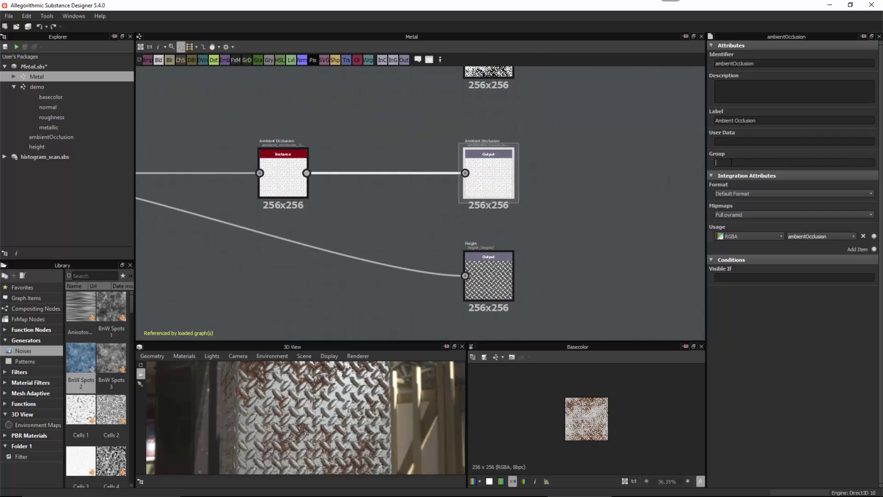
type("Material")
key("Return")
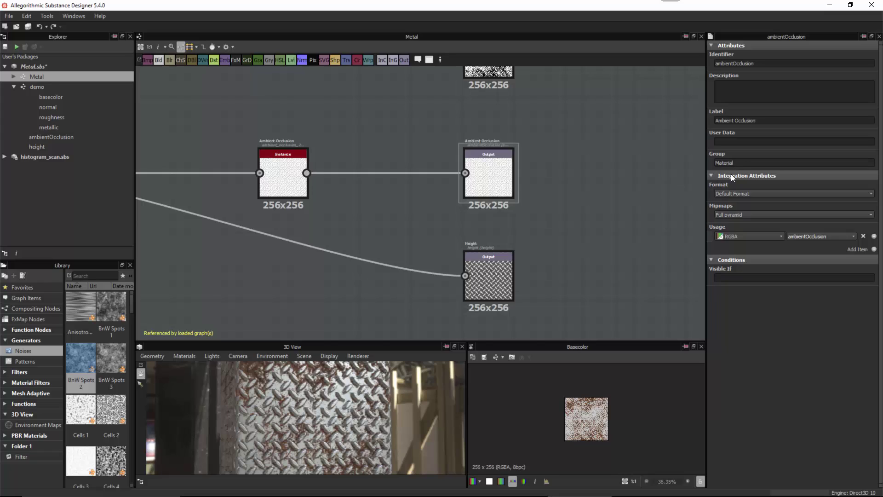
Step: Assign the Metal graph's Height output to the Material group and recheck the Ambient Occlusion output's attributes
left_click(489, 283)
left_click(736, 161)
key("ctrl+v")
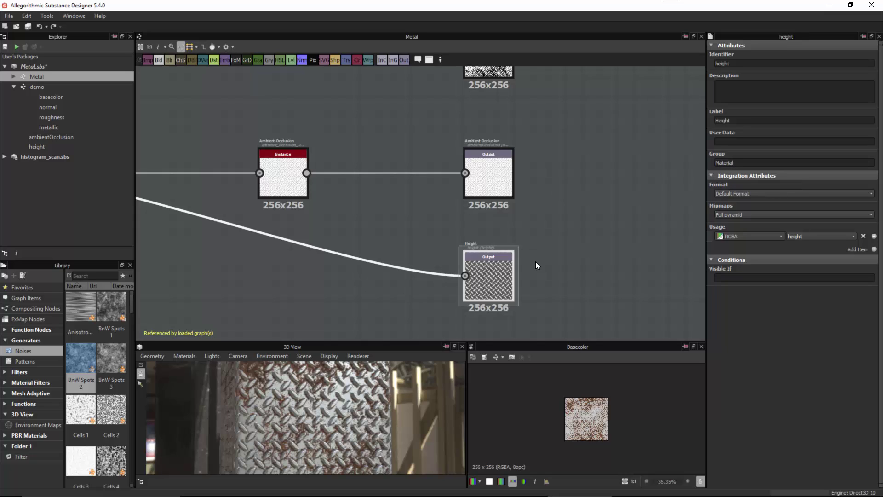
left_click(506, 177)
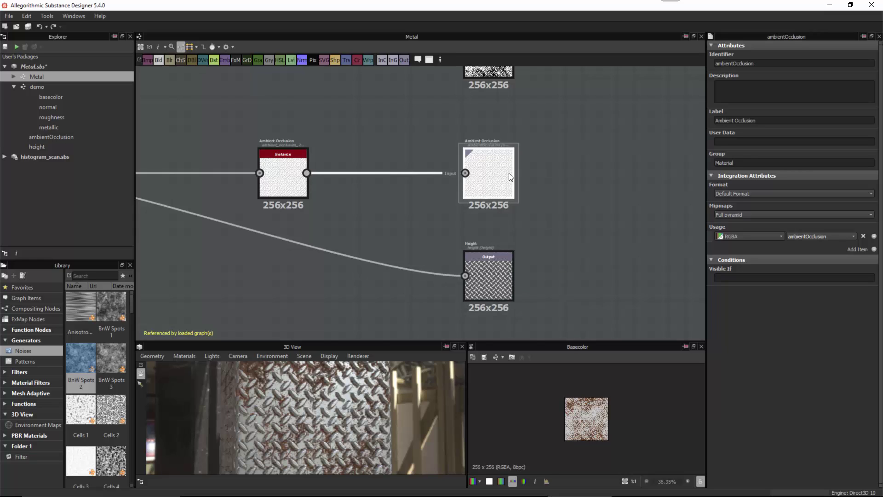
Step: Check the Ambient Occlusion output's Group value, save the Metal package and open the demo graph
middle_click_drag(536, 167, 531, 196)
left_click(730, 163)
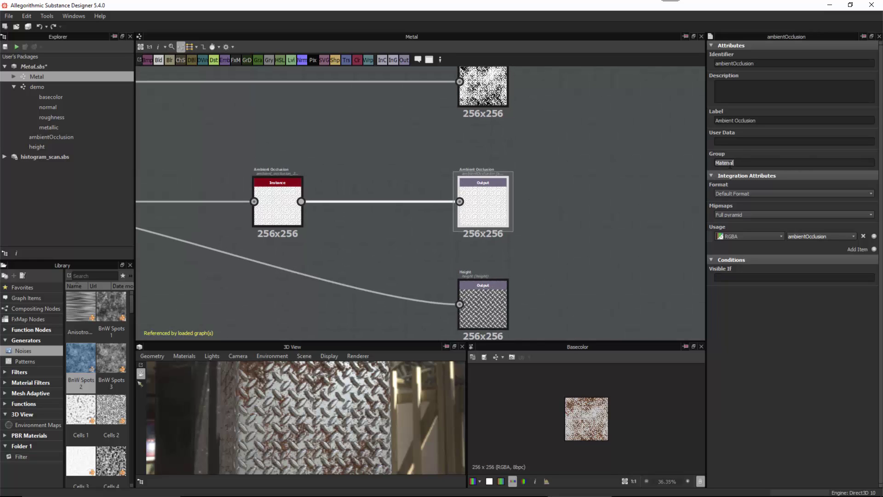
scroll(573, 256, "down", 6)
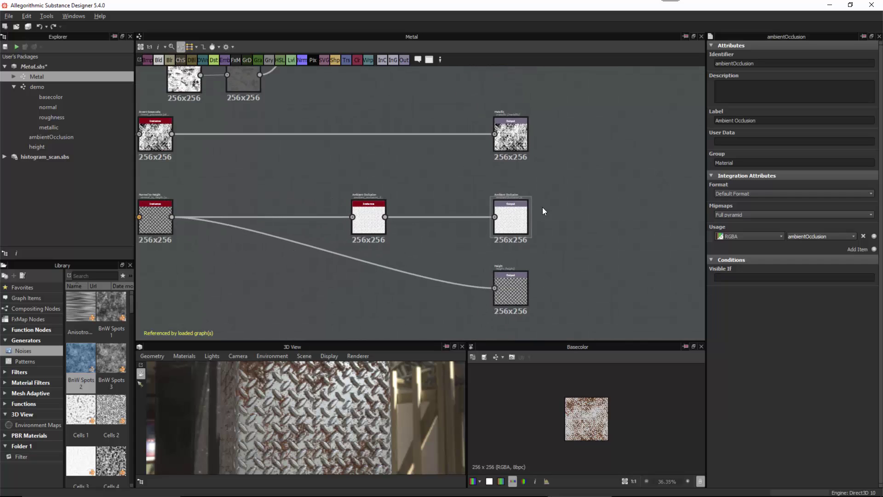
scroll(556, 228, "down", 1)
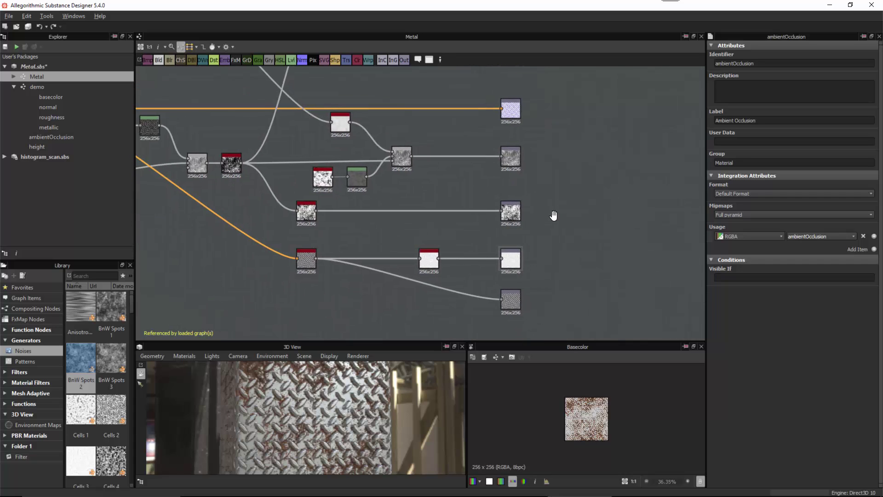
middle_click_drag(563, 115, 578, 116)
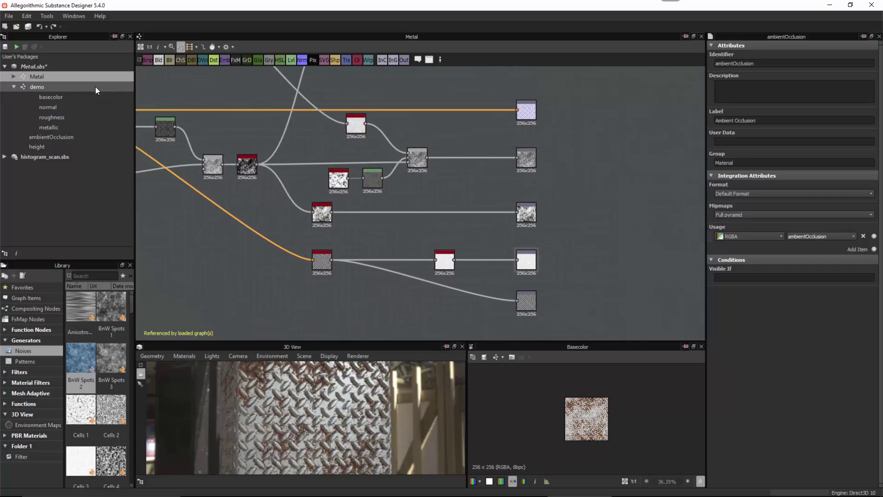
left_click(5, 46)
double_click(34, 86)
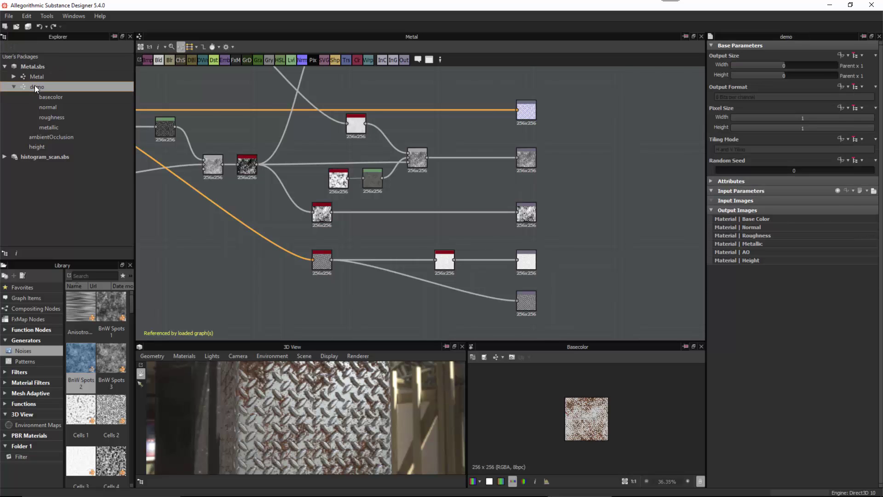
Step: Examine the Metal instance's individual output connectors and the unlinked output nodes in the demo graph
scroll(322, 119, "up", 5)
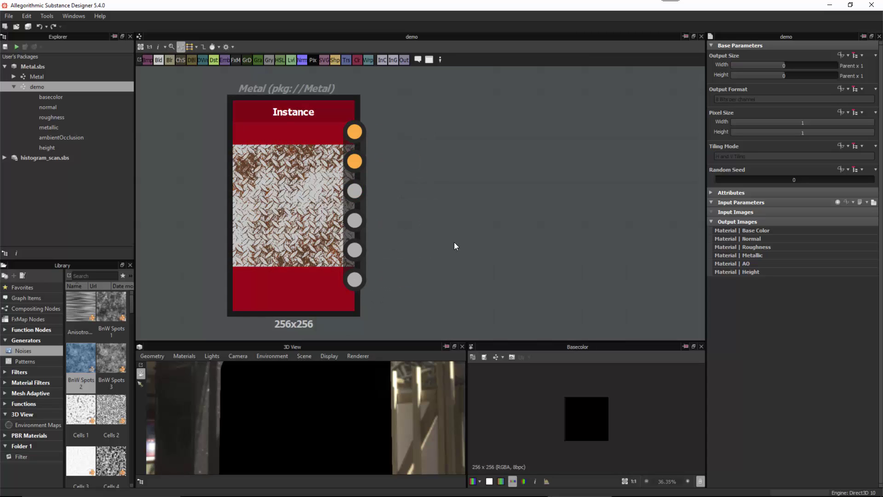
scroll(520, 255, "down", 5)
middle_click_drag(551, 247, 340, 188)
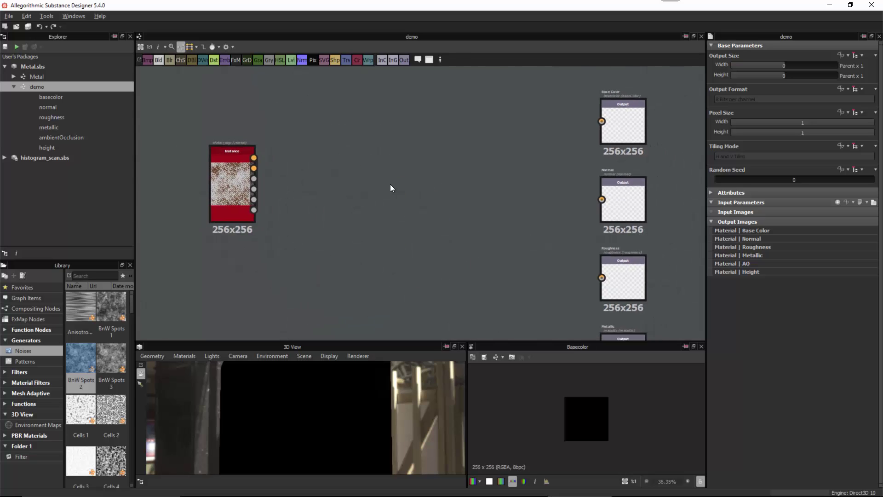
scroll(390, 184, "down", 2)
middle_click_drag(398, 203, 391, 163)
left_click_drag(313, 137, 330, 184)
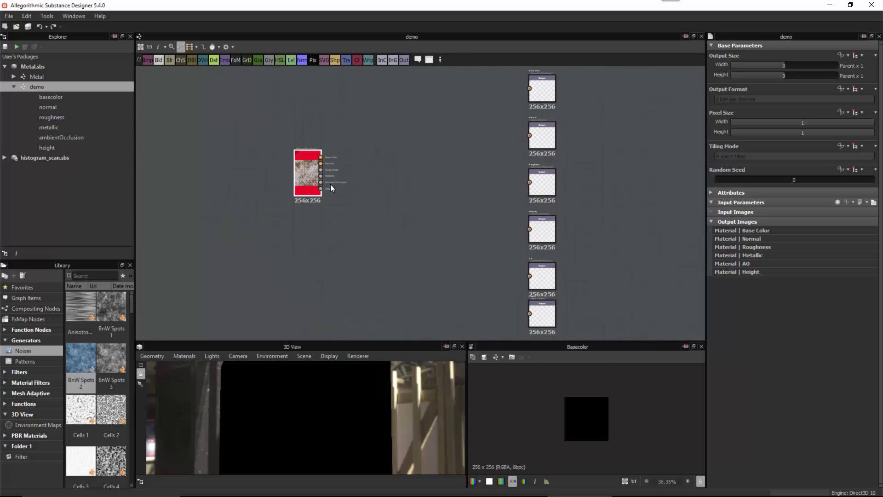
scroll(406, 201, "up", 5)
middle_click_drag(362, 236, 429, 158)
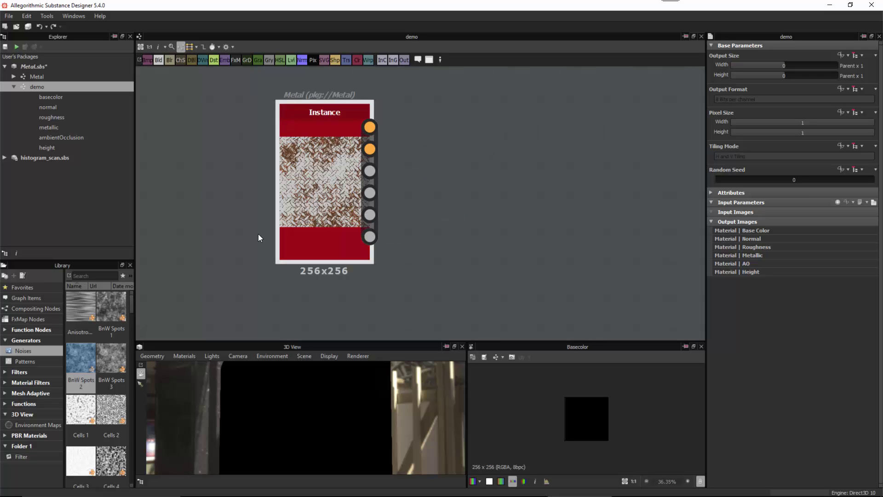
Step: Switch link creation to Compact Material mode and link the Metal instance to all six output nodes at once
left_click(195, 47)
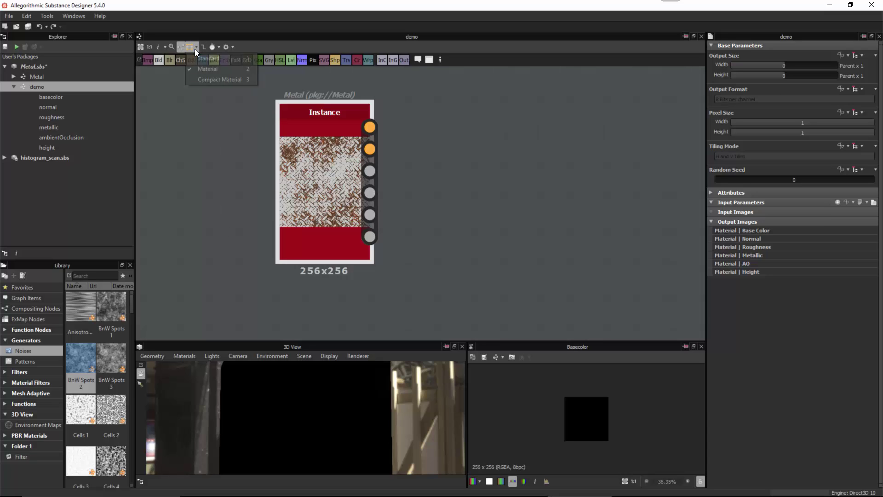
left_click(212, 79)
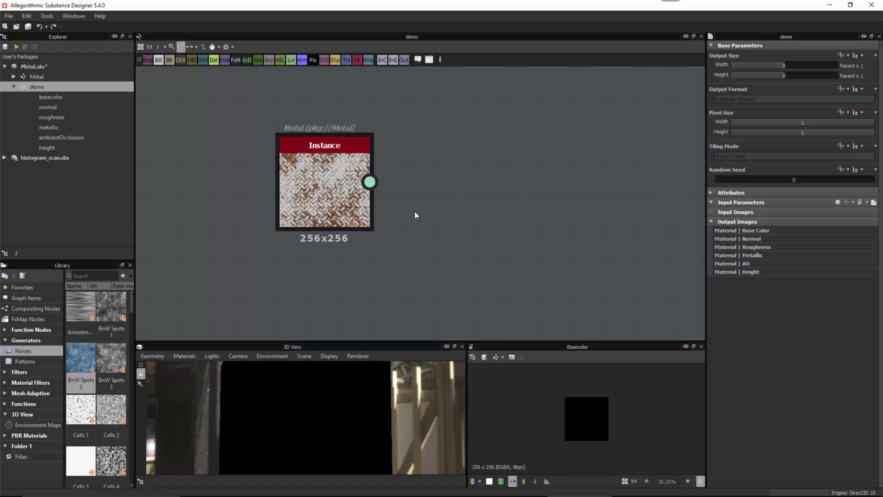
scroll(576, 251, "down", 5)
middle_click_drag(589, 207, 352, 191)
scroll(387, 201, "down", 1)
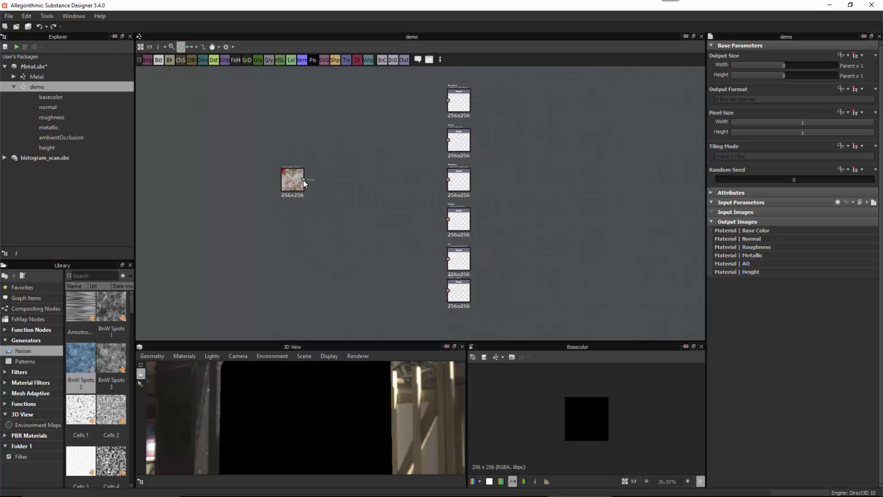
left_click_drag(304, 179, 448, 100)
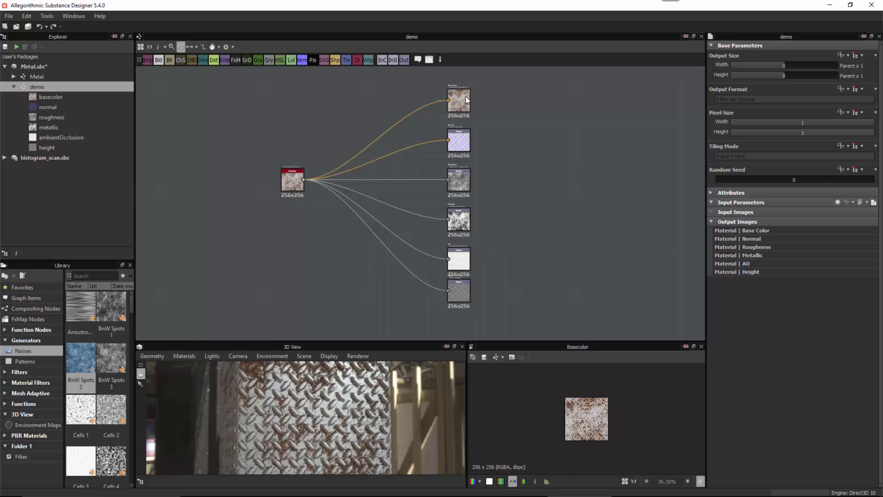
Step: Enlarge the 3D view and examine the metal material on the cube
left_click_drag(376, 339, 376, 218)
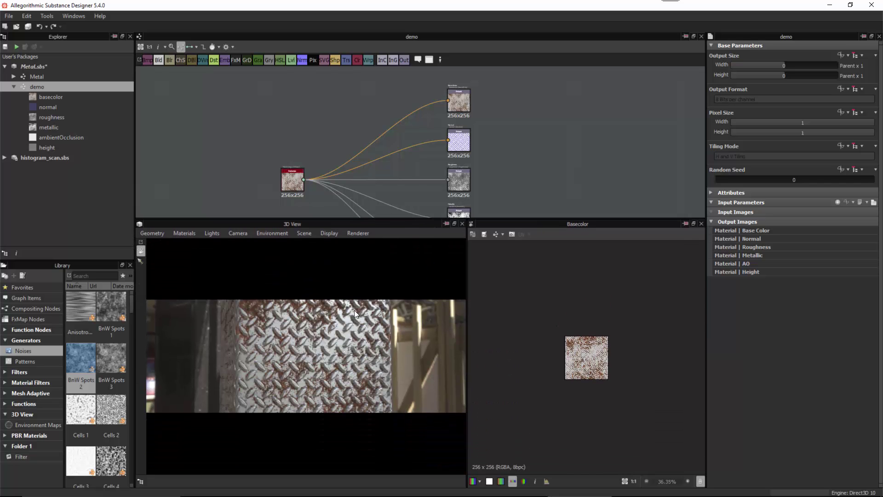
scroll(354, 310, "down", 3)
left_click_drag(352, 335, 341, 335)
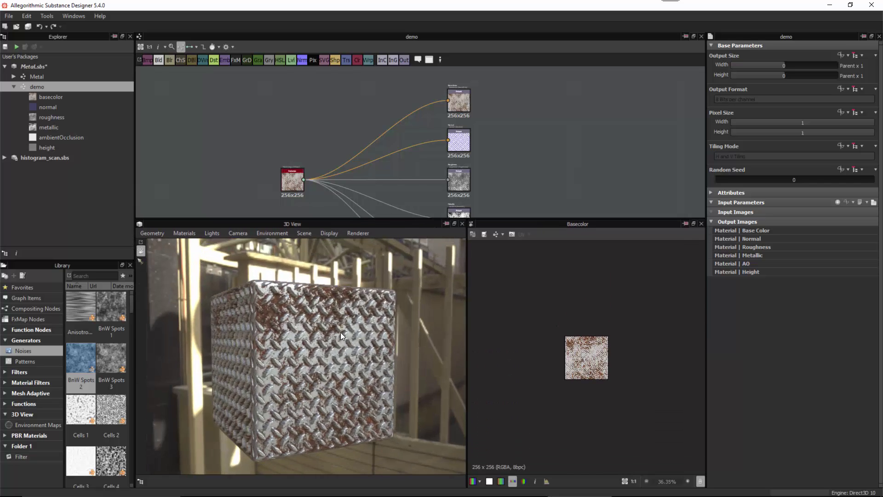
scroll(380, 400, "up", 3)
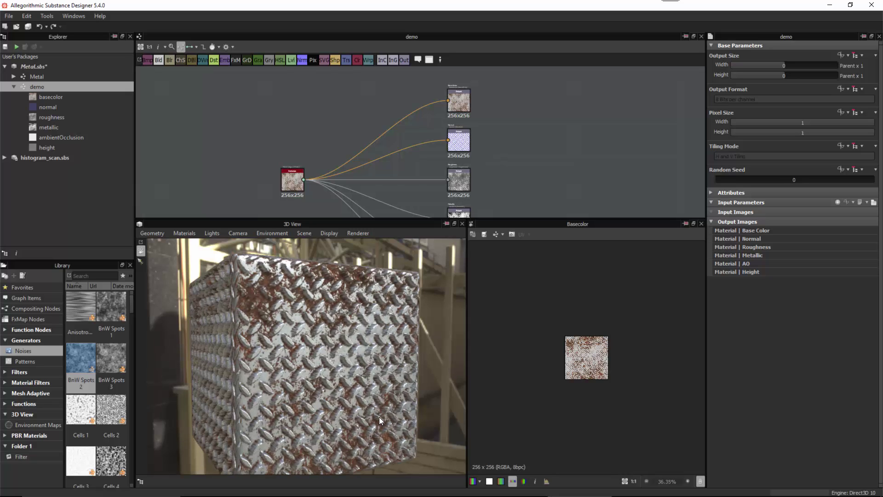
Step: Preview the demo graph's Height output in 2D and examine the height relief on the cube from several angles
middle_click_drag(520, 178, 522, 87)
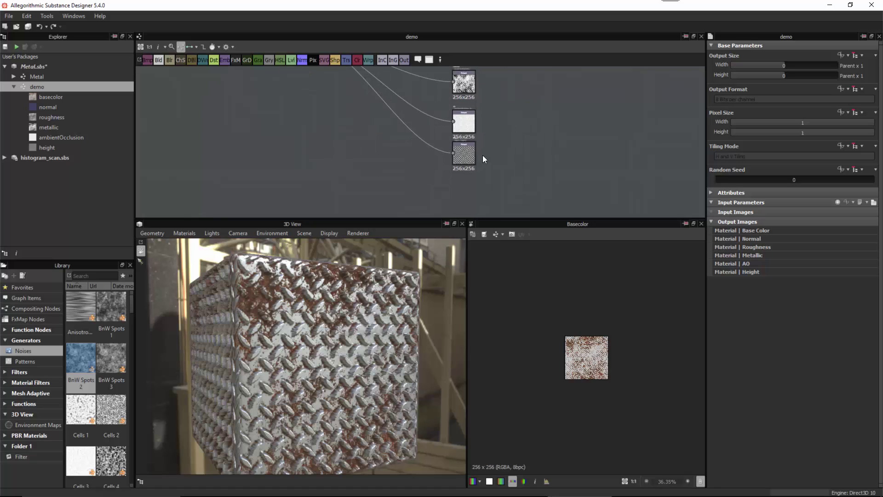
scroll(507, 187, "up", 3)
left_click(456, 175)
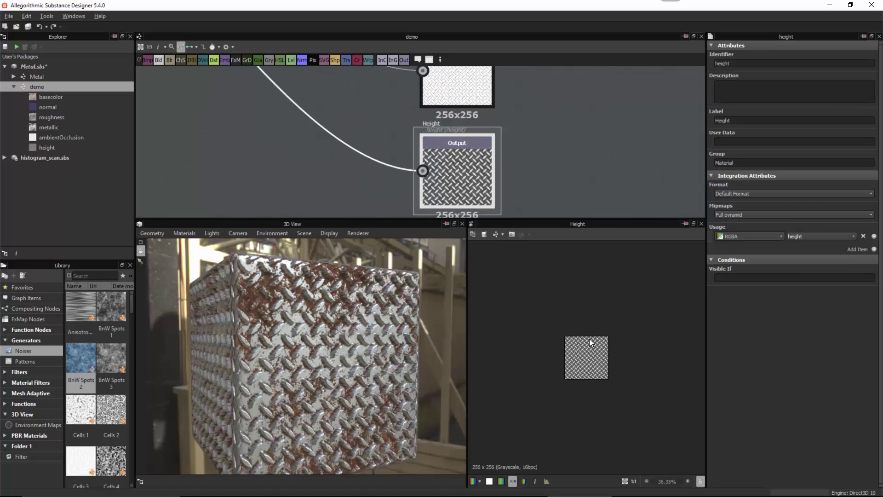
scroll(562, 334, "up", 1)
left_click_drag(337, 373, 363, 300)
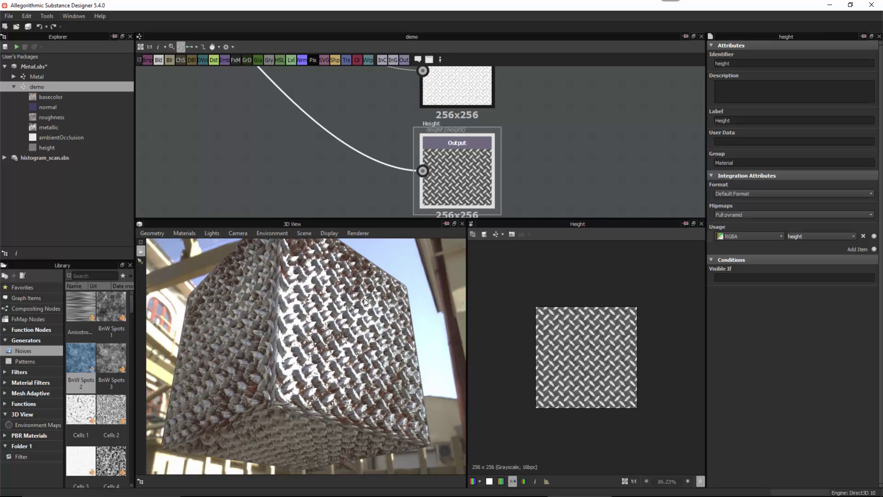
left_click_drag(343, 334, 317, 327)
Step: Edit the cube's default material and lower its height scale to 0.116
left_click(186, 233)
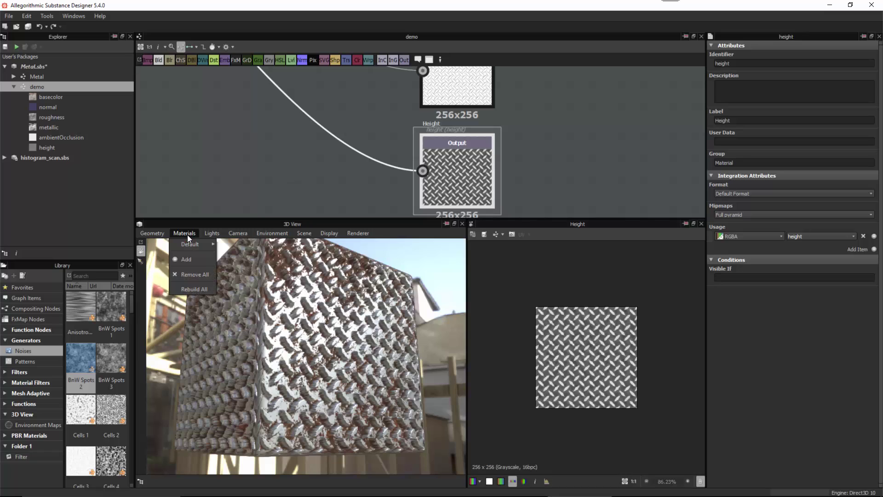
mouse_move(186, 244)
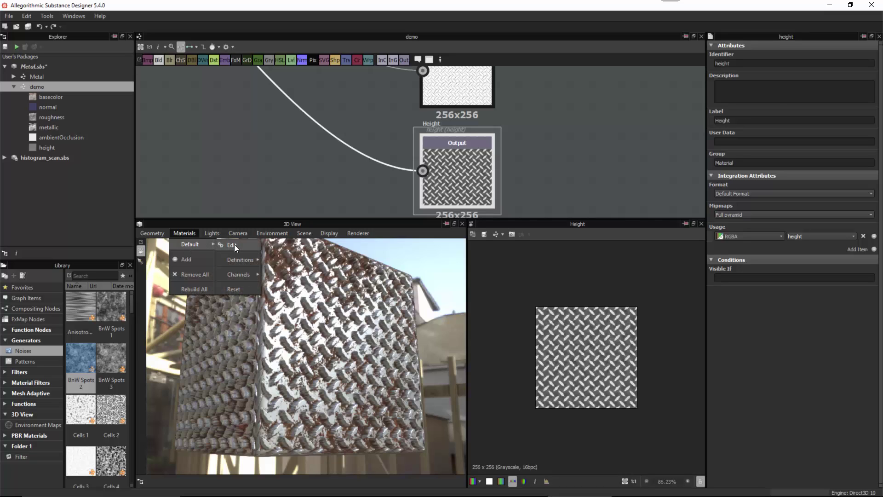
left_click(233, 245)
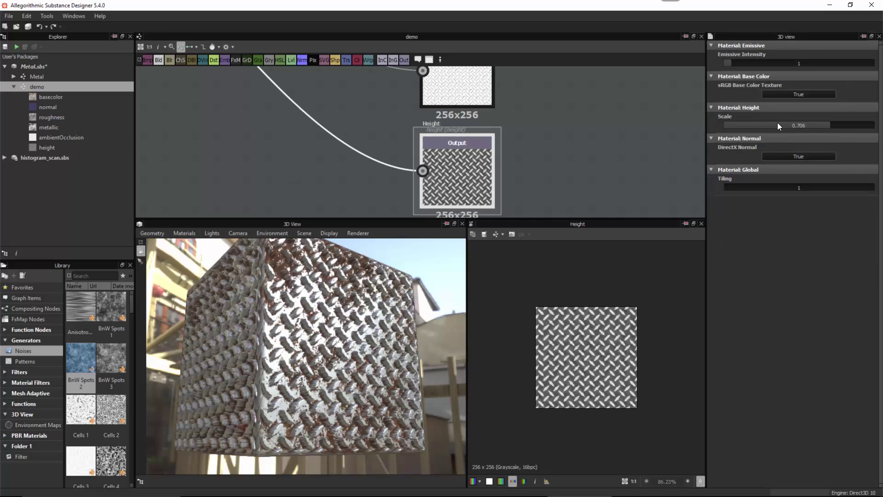
left_click_drag(816, 126, 741, 128)
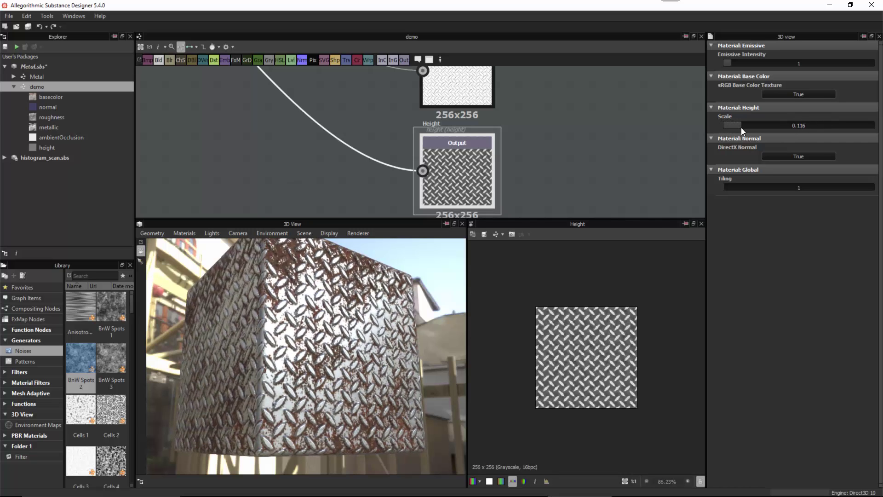
Step: Choose Parallax Occlusion under the physically_metallic_roughness definition of the cube's default material
left_click_drag(361, 349, 343, 343)
left_click(181, 233)
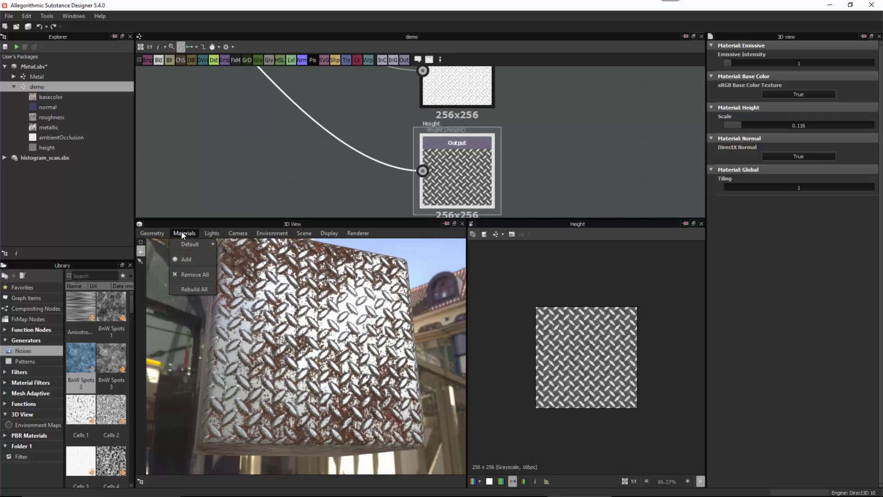
mouse_move(181, 242)
mouse_move(225, 256)
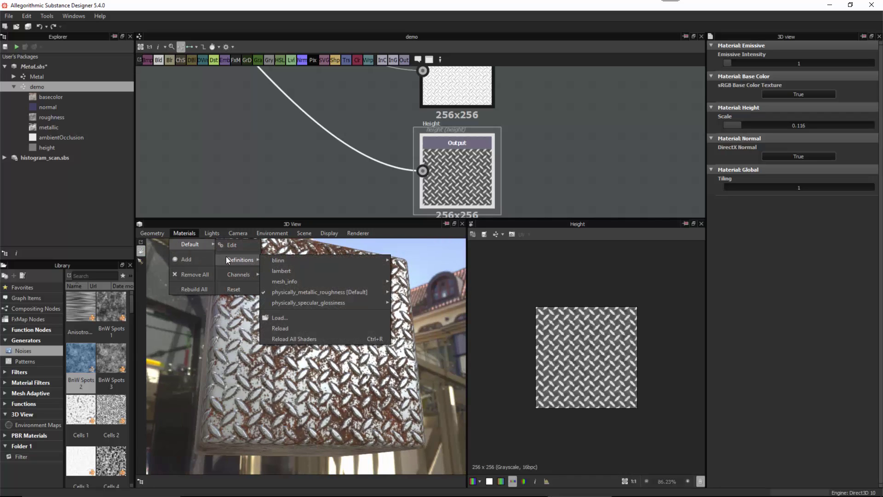
mouse_move(312, 292)
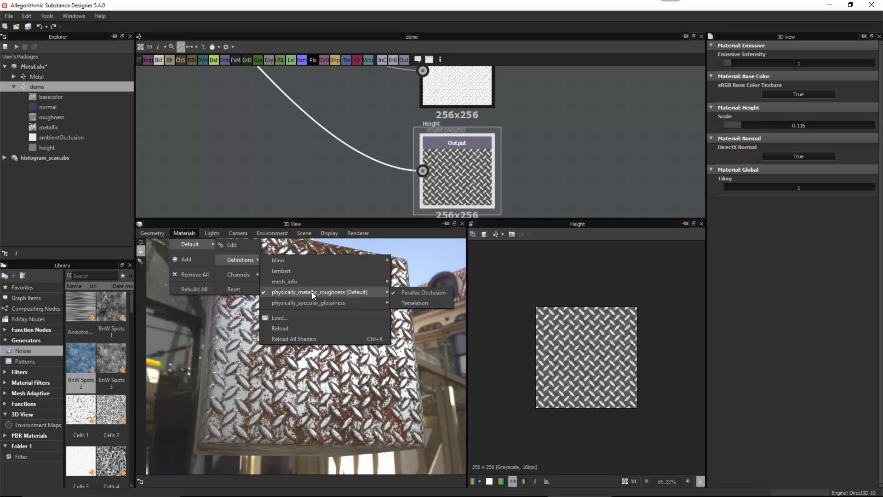
left_click(412, 291)
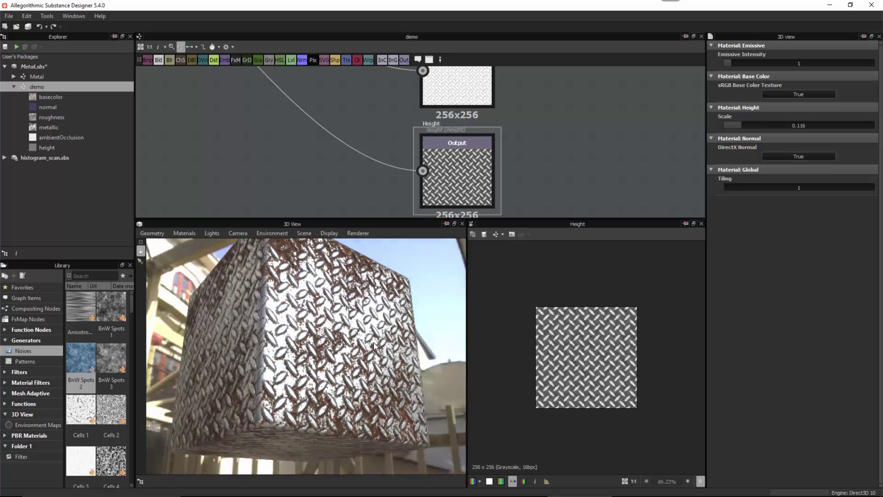
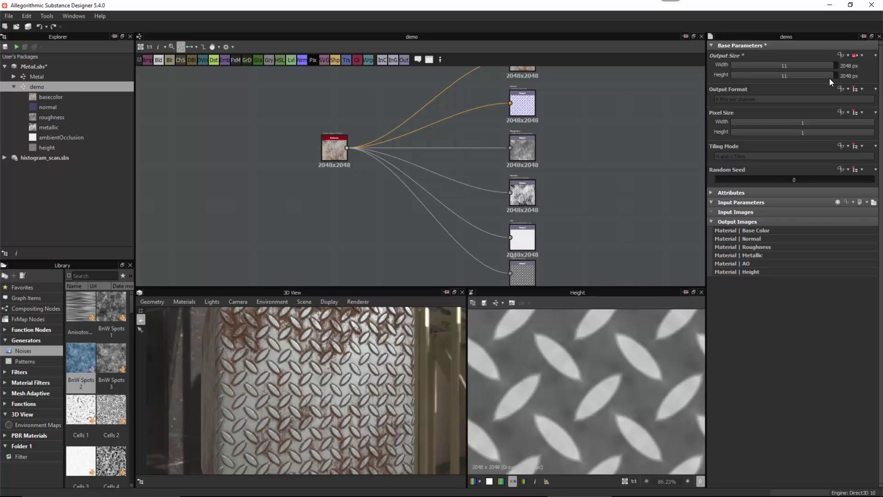
Step: Examine the rusty surface detail on the cube up close and check the Metal instance's output size parameters
right_click_drag(332, 347, 327, 391, "alt")
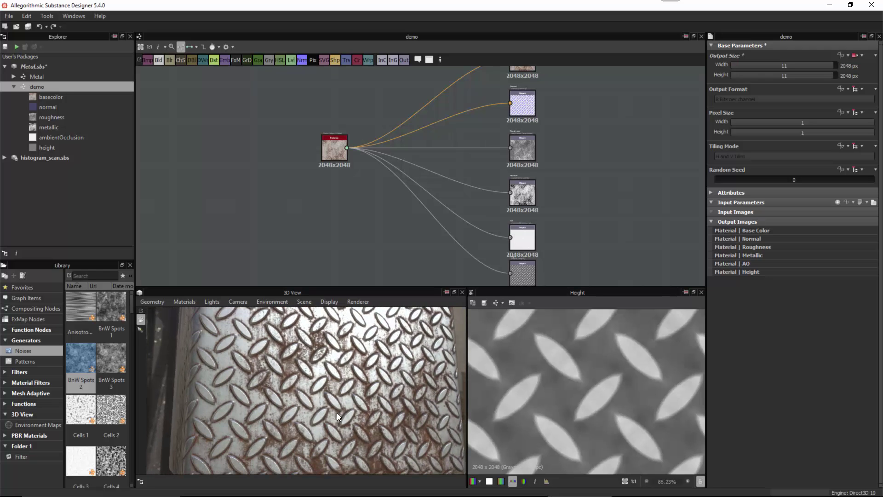
left_click_drag(337, 413, 334, 381, "alt")
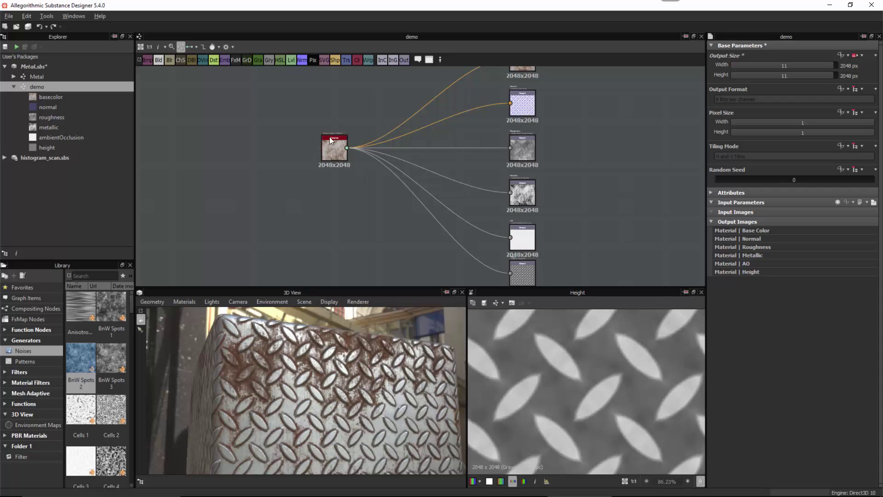
scroll(329, 137, "up", 6)
left_click(346, 178)
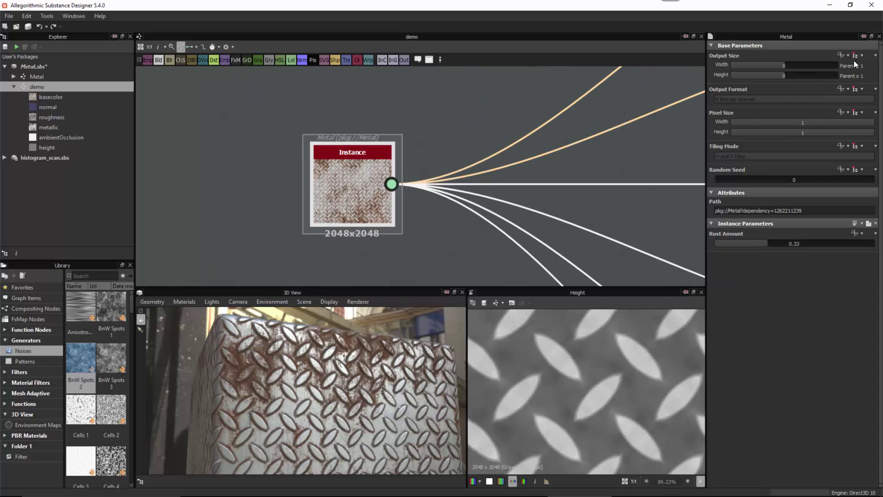
Step: Set the demo graph's output width and height to 1024 px, and compare the result with the Metal graph
left_click(474, 96)
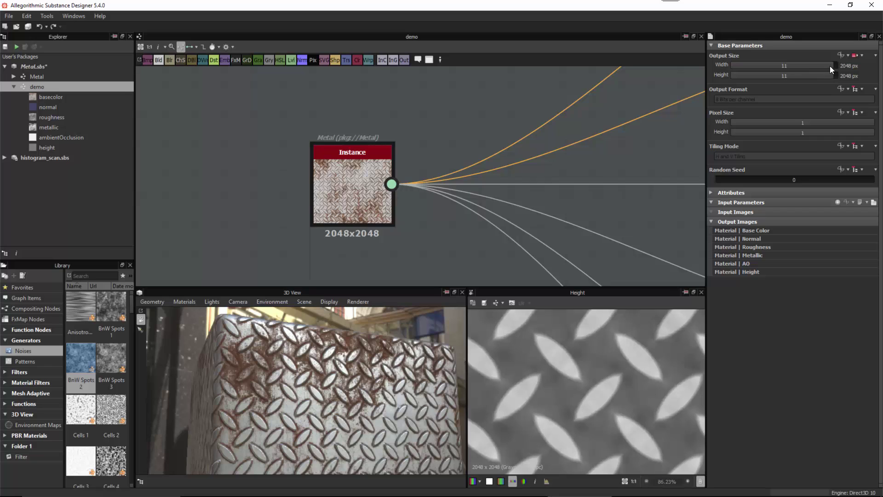
left_click_drag(830, 65, 829, 74)
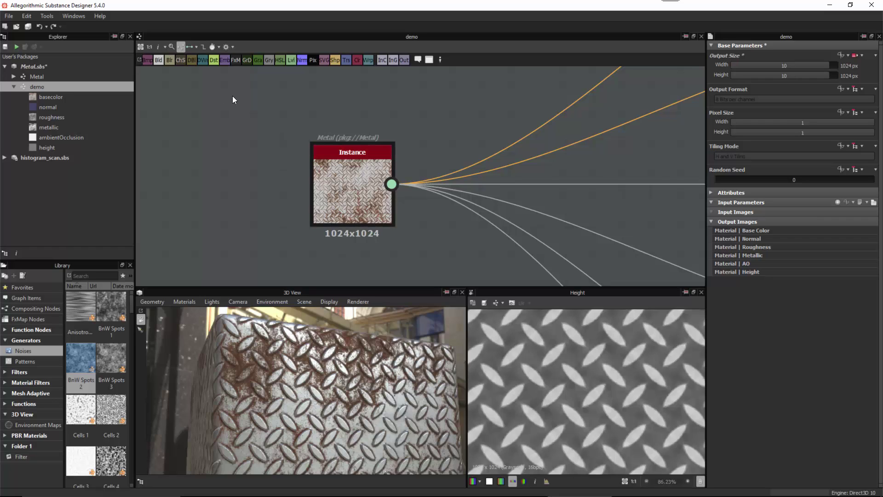
double_click(36, 76)
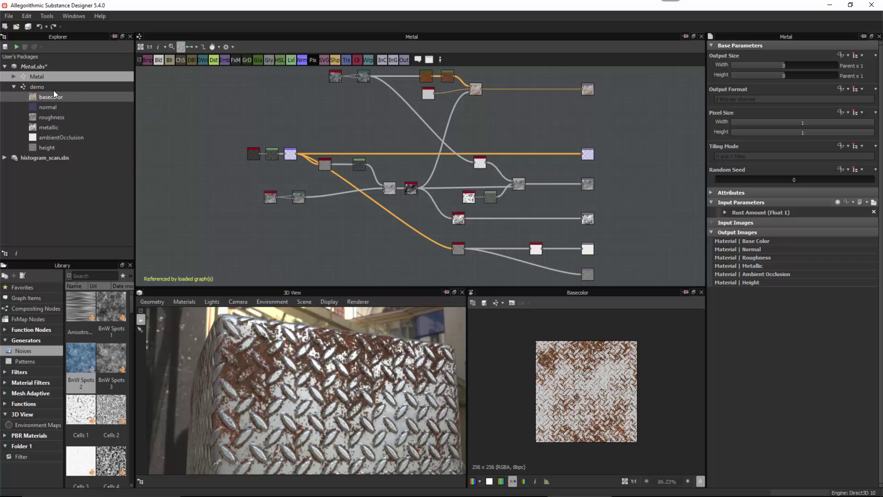
double_click(37, 87)
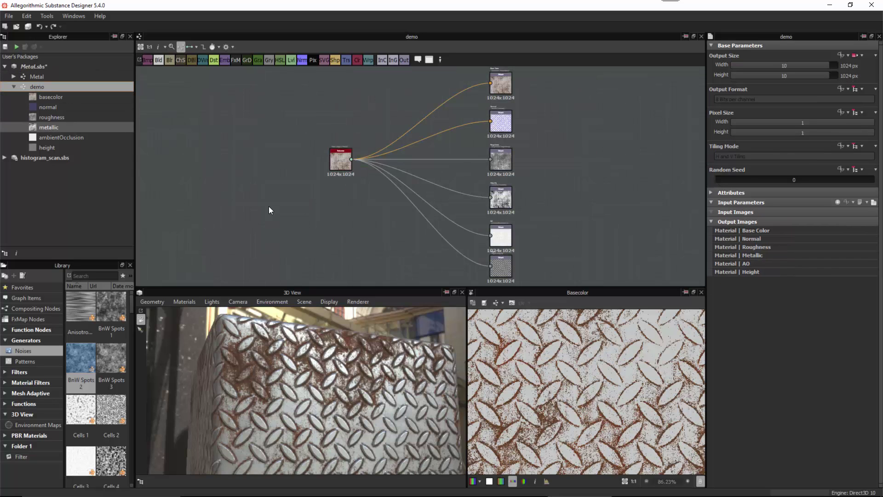
Step: Compare the base and instance parameters of the Metal instance with the parameters of the demo graph
left_click(337, 165)
scroll(333, 162, "up", 1)
scroll(359, 169, "up", 2)
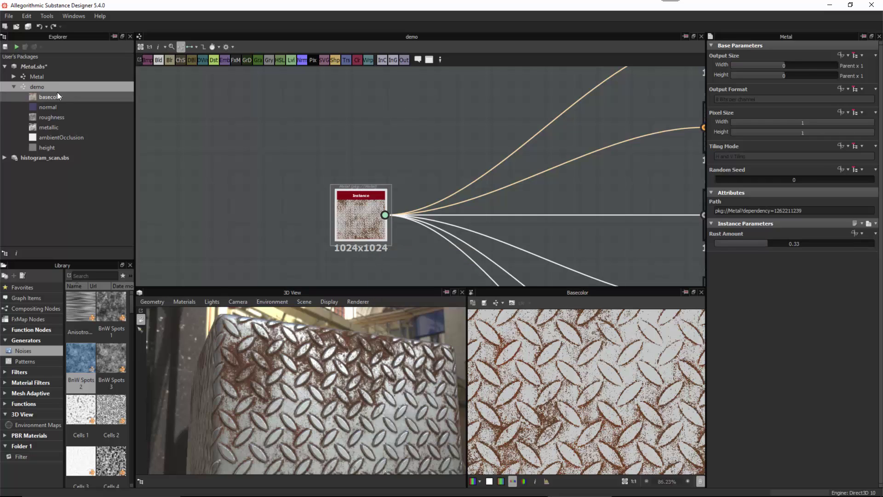
left_click(334, 123)
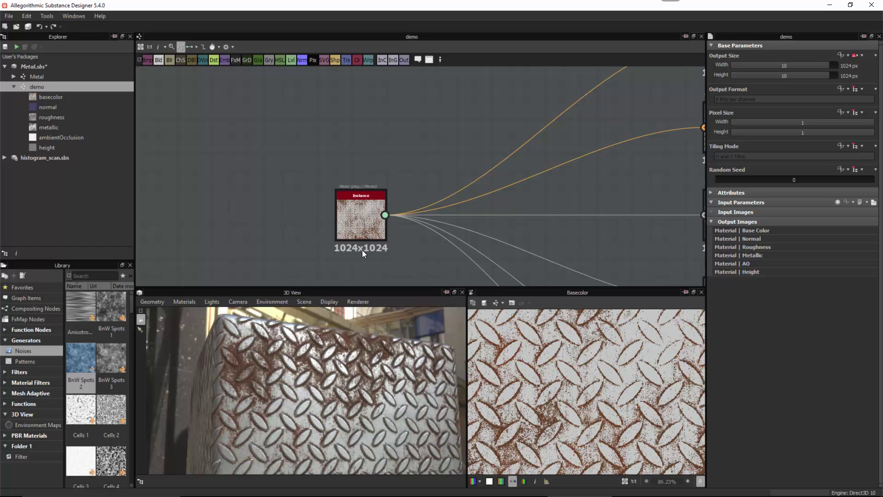
left_click(355, 205)
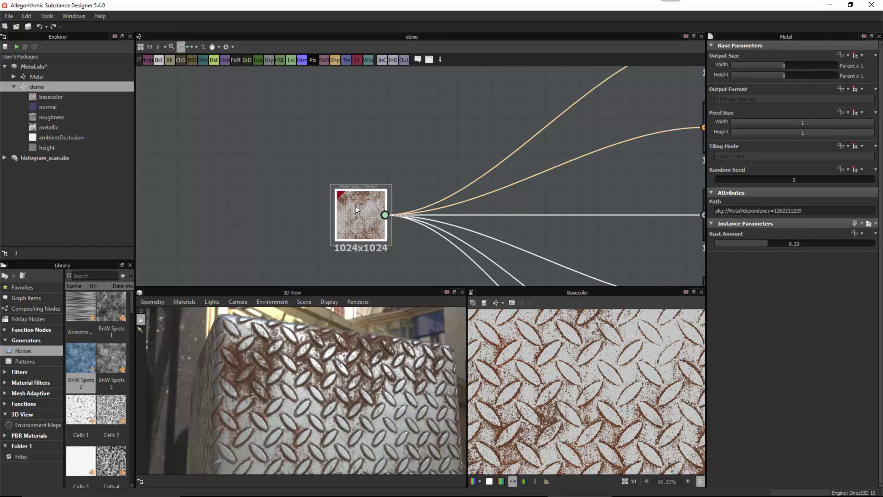
Step: Try the Metal instance's Rust Amount at 0.63 and 0.32 while viewing the cube, and finish with it at 0.59
left_click_drag(381, 379, 322, 368)
scroll(414, 209, "down", 2)
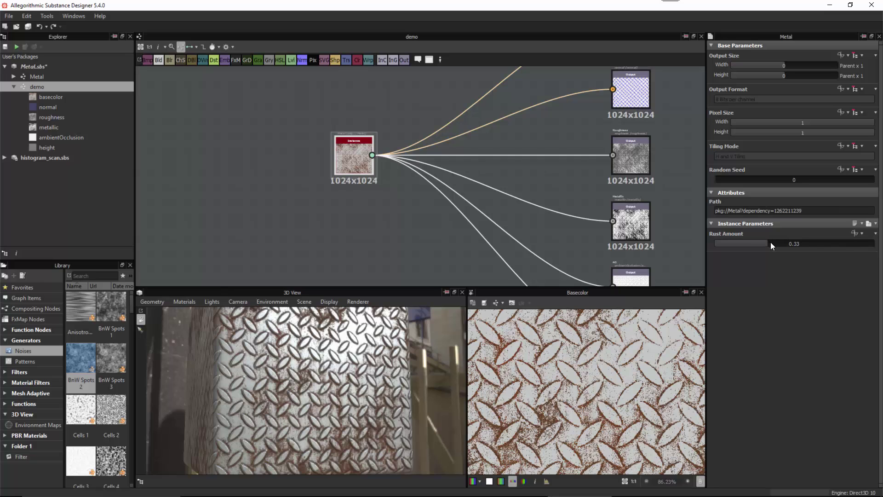
left_click_drag(771, 243, 816, 244)
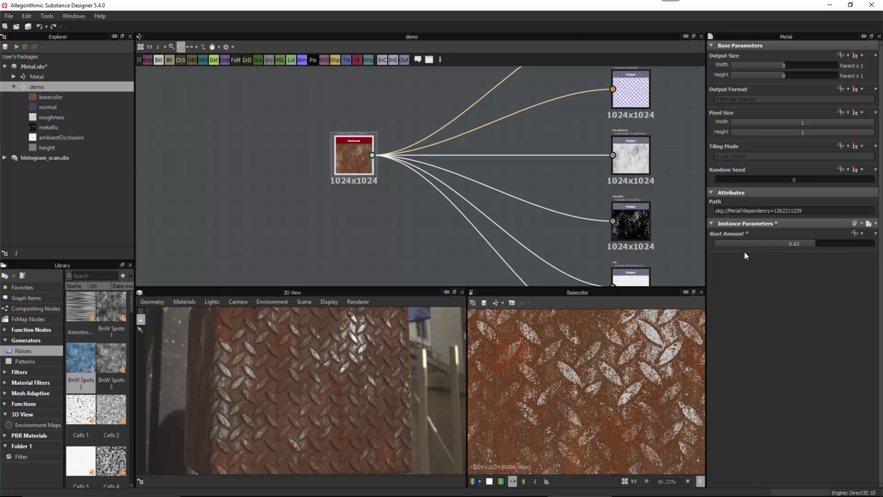
left_click_drag(376, 408, 327, 360)
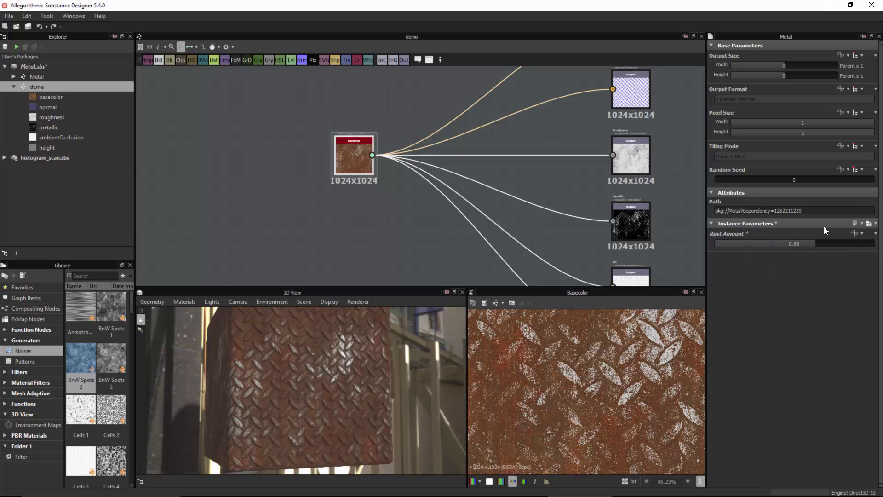
mouse_move(780, 243)
left_mouse_down()
mouse_move(733, 242)
mouse_move(765, 245)
left_mouse_up()
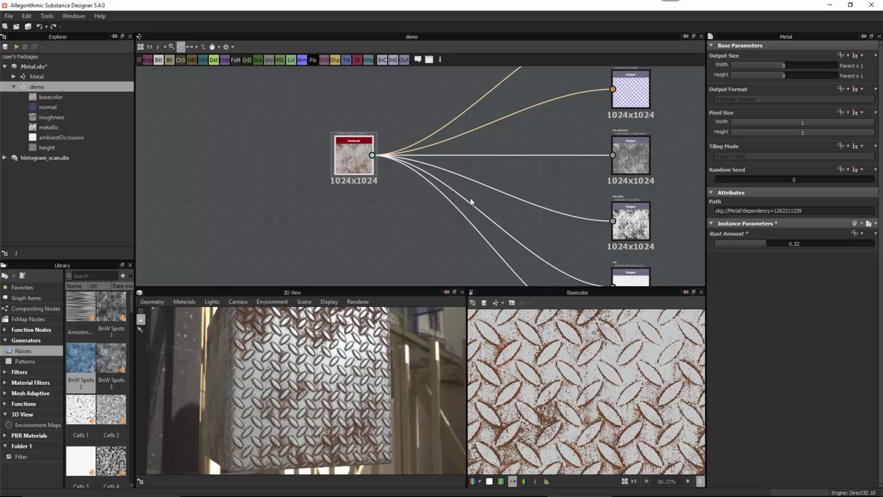
left_click_drag(789, 240, 808, 244)
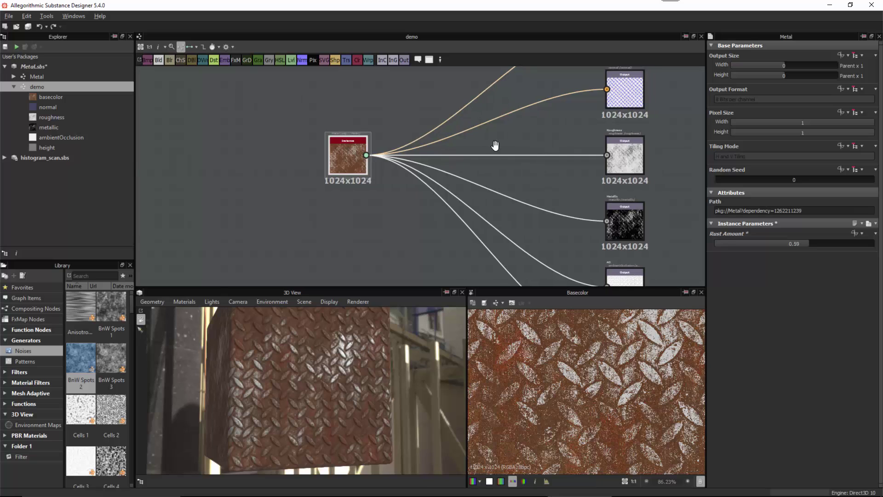
Step: Inspect the Normal, Roughness and Metallic output maps of the demo graph one after another
middle_click_drag(589, 94, 475, 136)
scroll(518, 142, "up", 2)
left_click(527, 131)
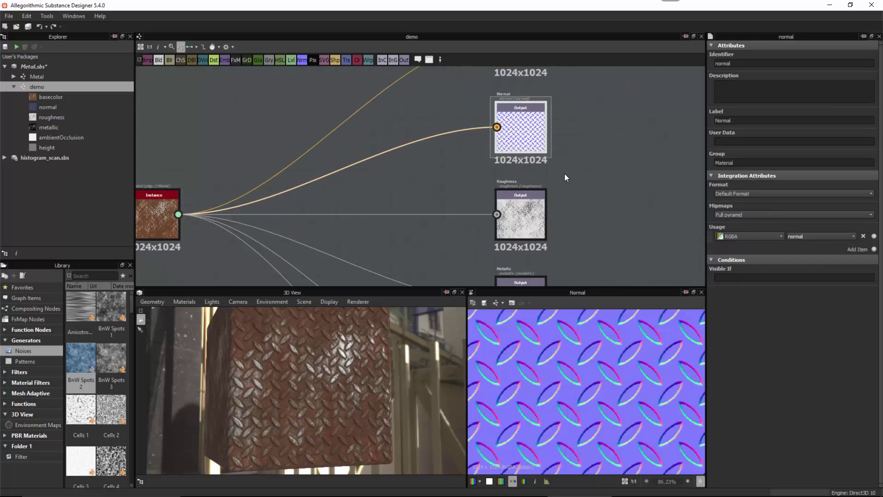
middle_click_drag(565, 173, 583, 130)
left_click(539, 135)
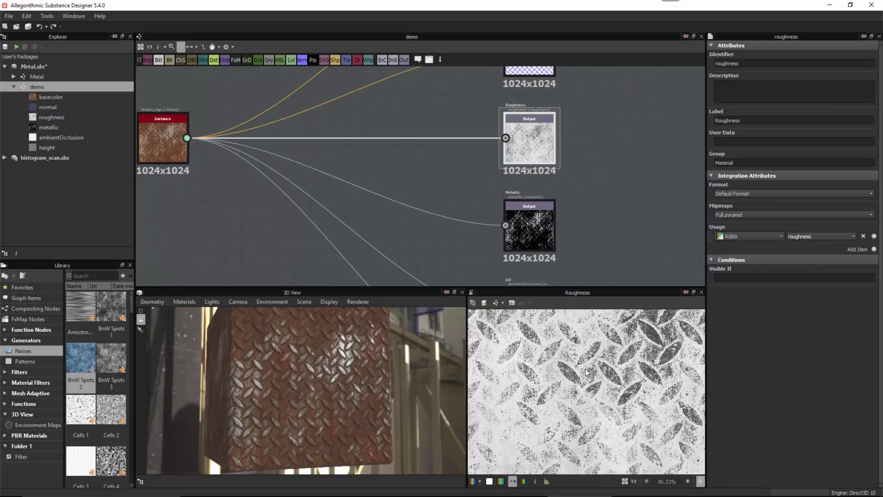
left_click(525, 219)
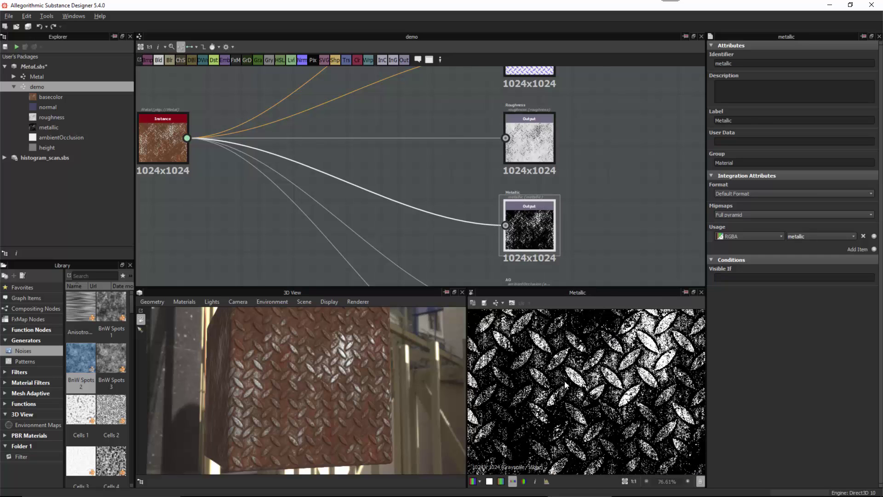
Step: Inspect the AO and Height output maps of the demo graph and return to the Normal map
scroll(549, 259, "down", 1)
middle_click_drag(549, 259, 544, 154)
left_click(543, 189)
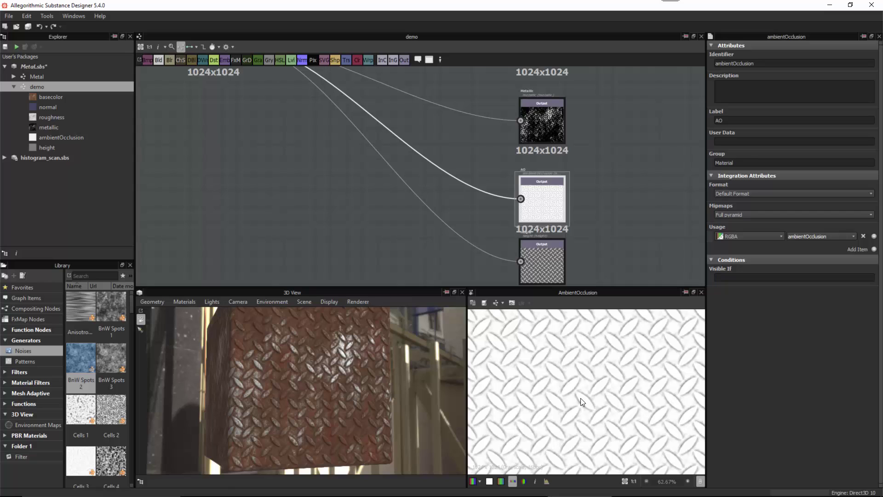
left_click(531, 249)
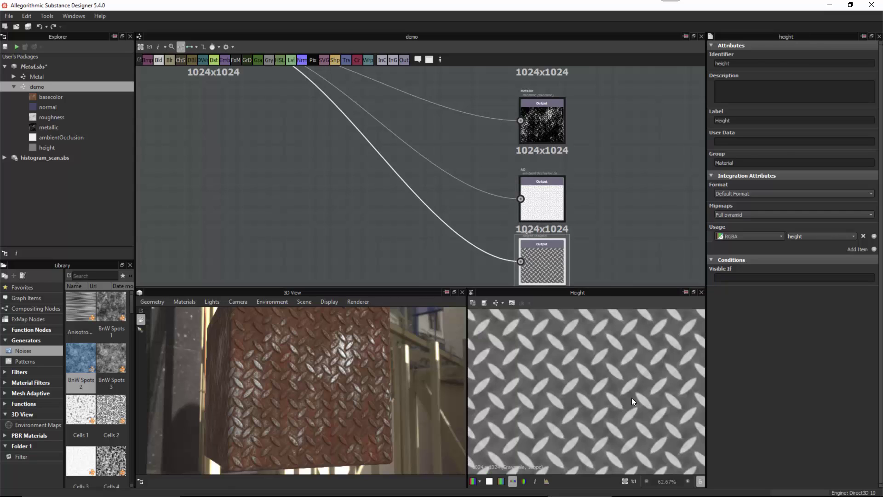
middle_click_drag(599, 173, 614, 315)
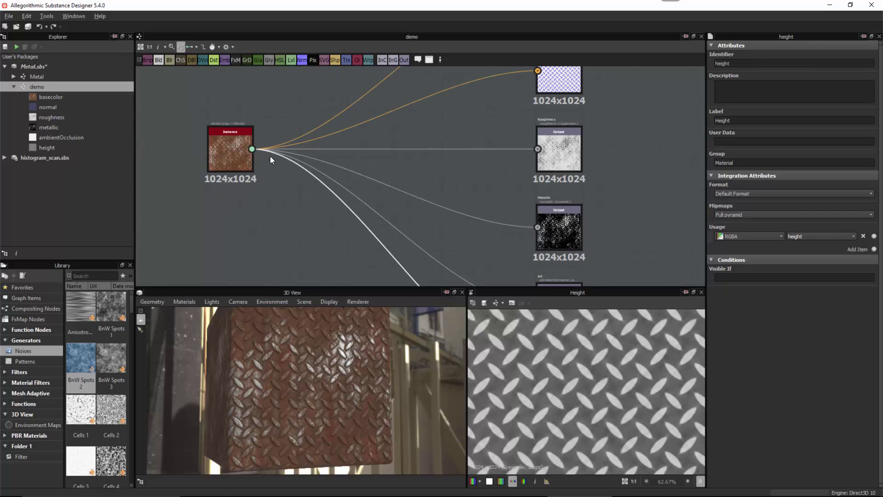
middle_click_drag(464, 141, 434, 197)
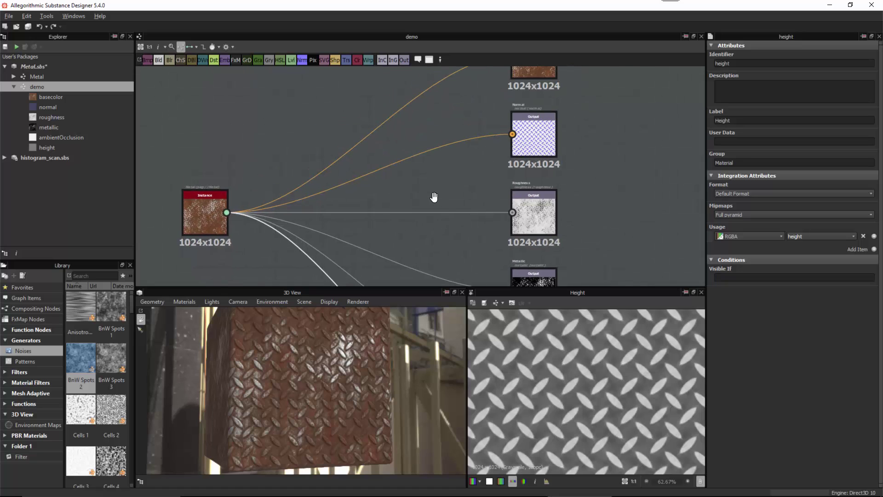
left_click(539, 133)
Step: Try random seeds 1 and 3 on the Metal instance and return its seed to 0
left_click(206, 201)
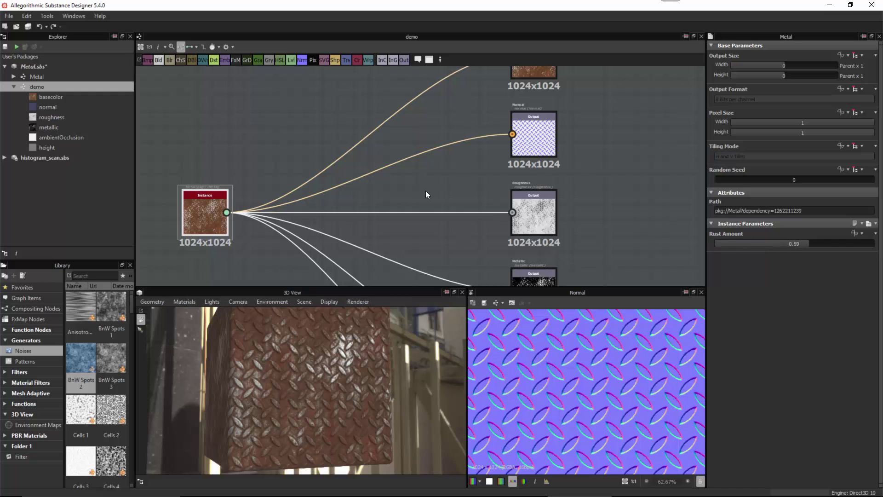
scroll(427, 179, "down", 5)
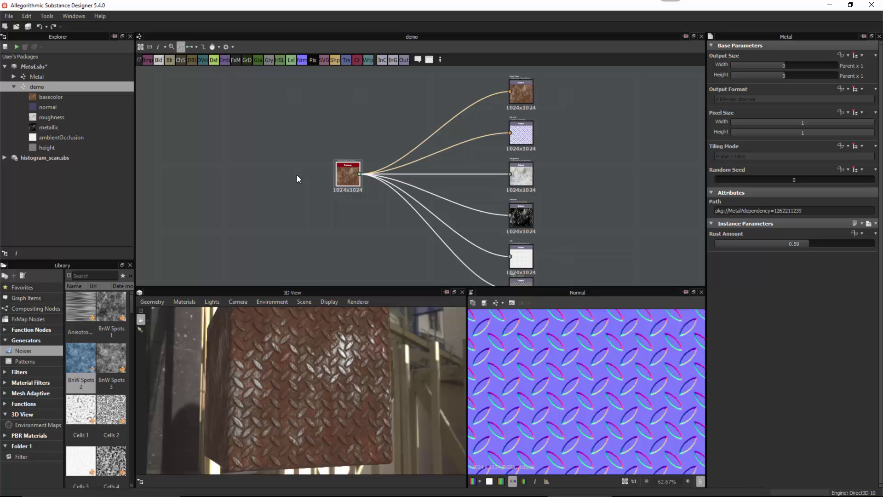
scroll(414, 233, "up", 5)
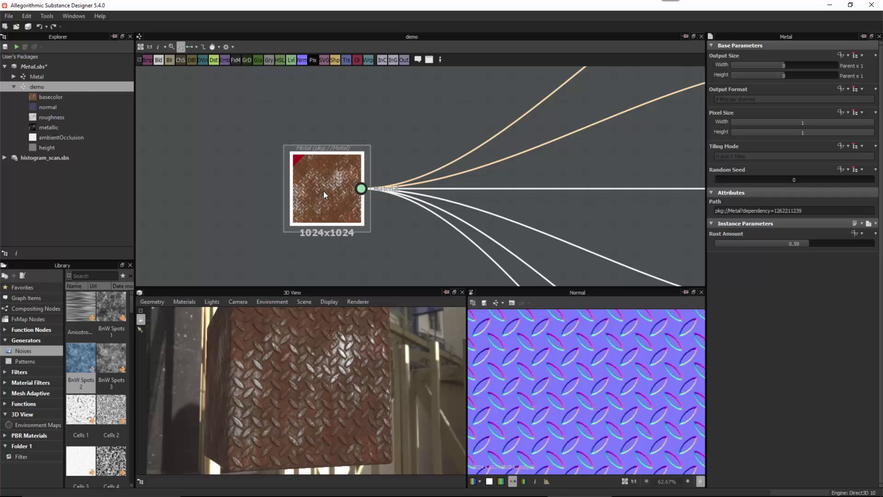
left_click(730, 180)
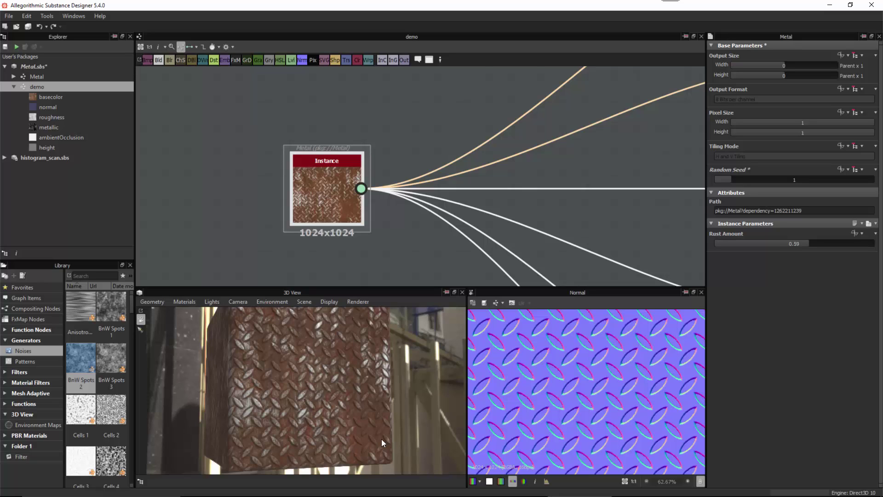
left_click(764, 179)
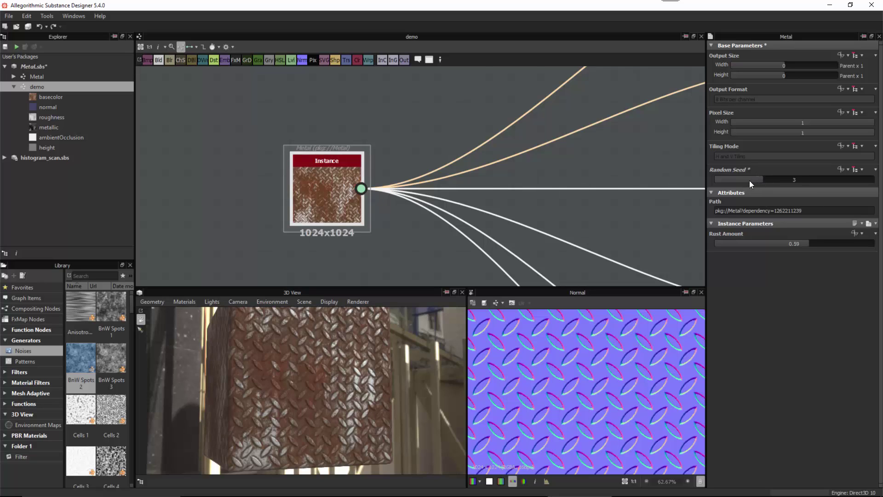
left_click_drag(750, 181, 699, 178)
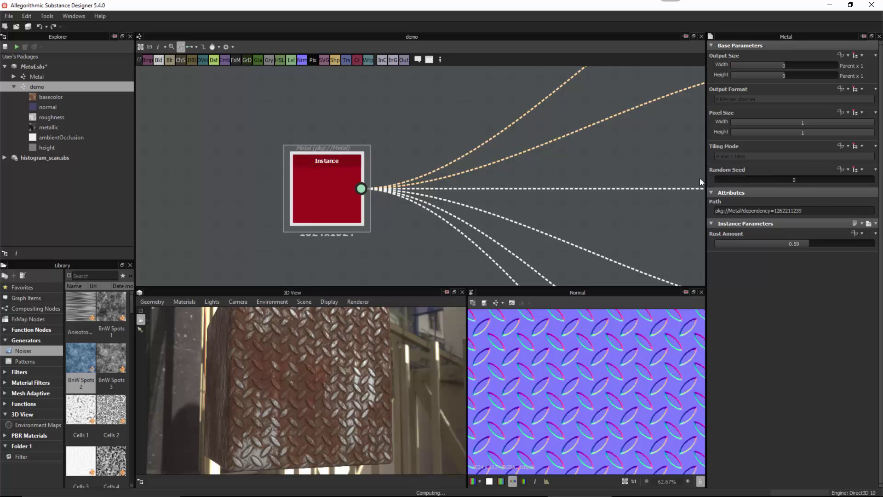
Step: Try the random seed on the demo graph itself and leave it at 0
left_click(420, 122)
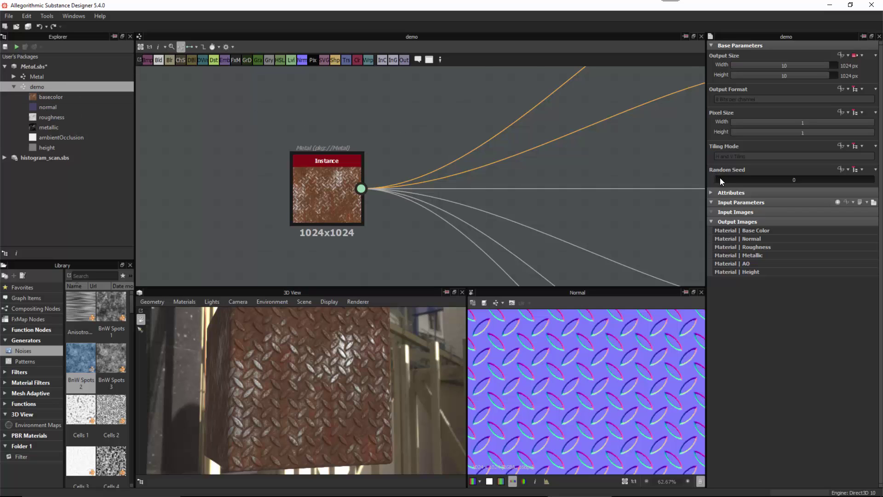
left_click_drag(719, 178, 573, 149)
scroll(556, 175, "down", 4)
middle_click_drag(606, 191, 447, 162)
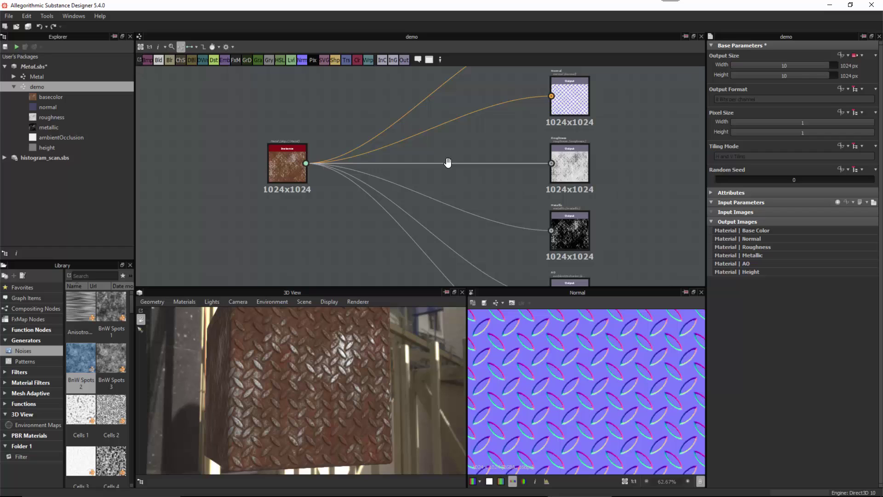
Step: Remove the demo graph from the Metal.sbs package and save the package
right_click(36, 87)
left_click(59, 128)
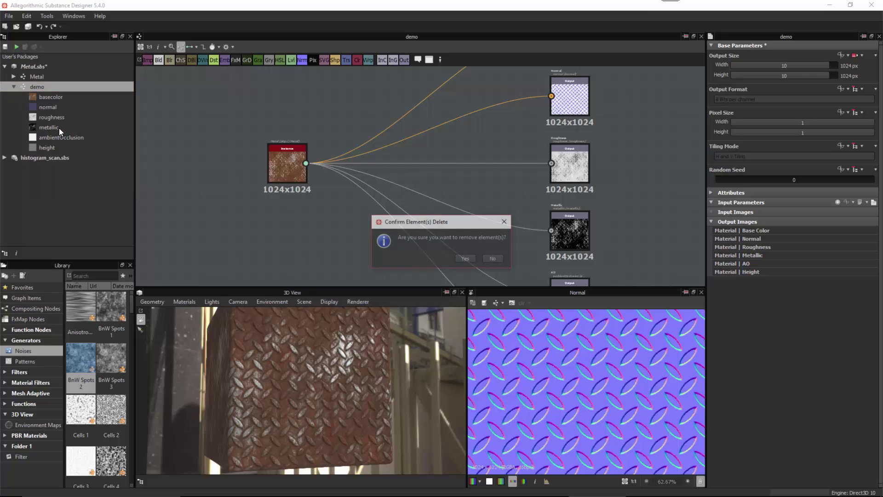
left_click(467, 258)
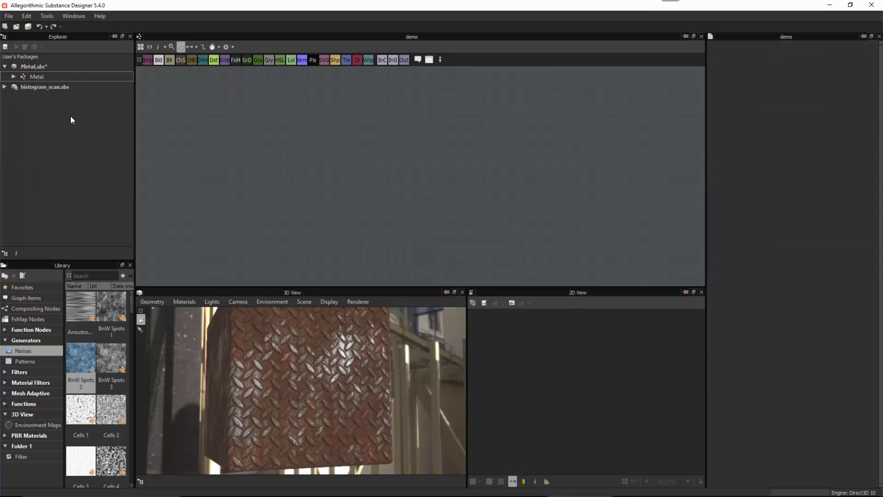
left_click(37, 67)
left_click(5, 48)
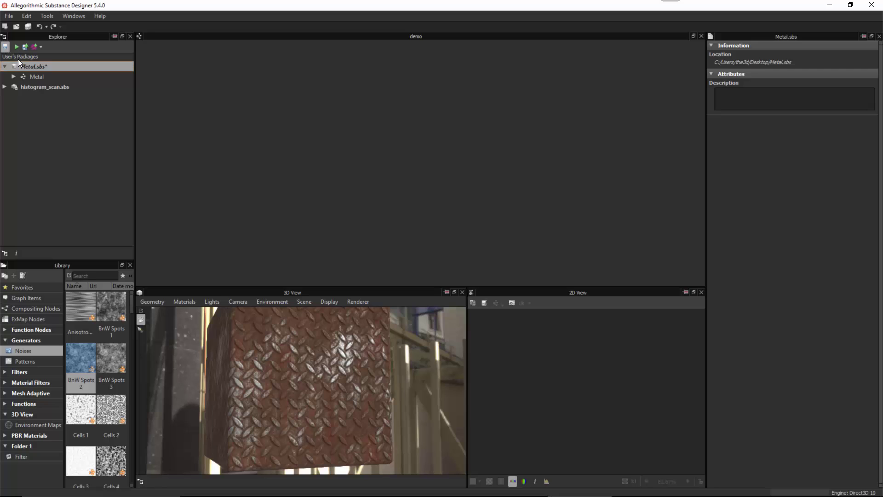
Step: Rename the Metal graph as Rusty_Metal
left_click(23, 78)
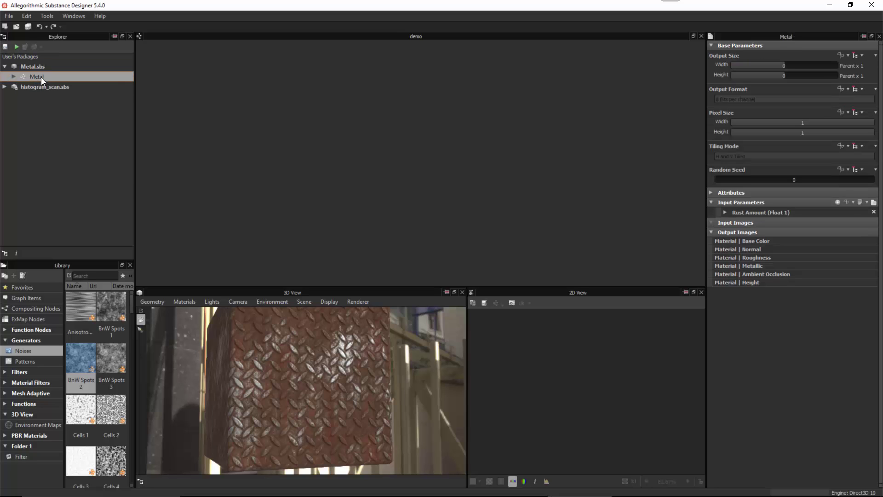
right_click(40, 77)
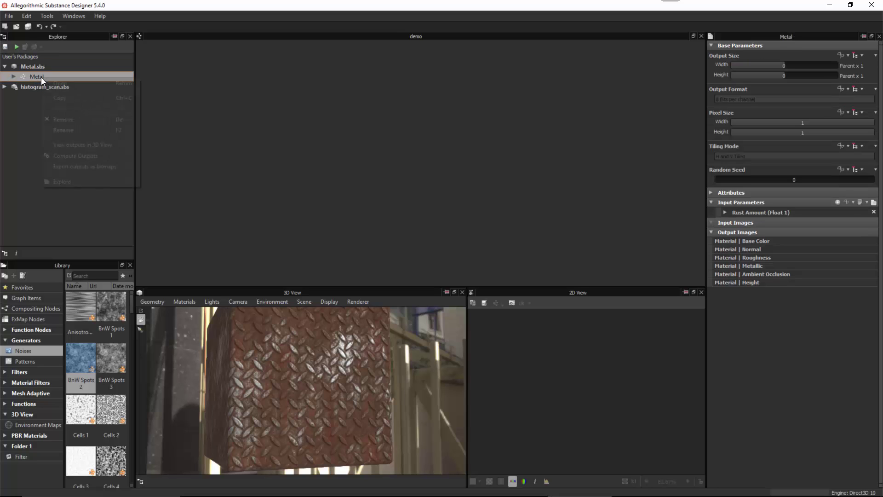
left_click(64, 130)
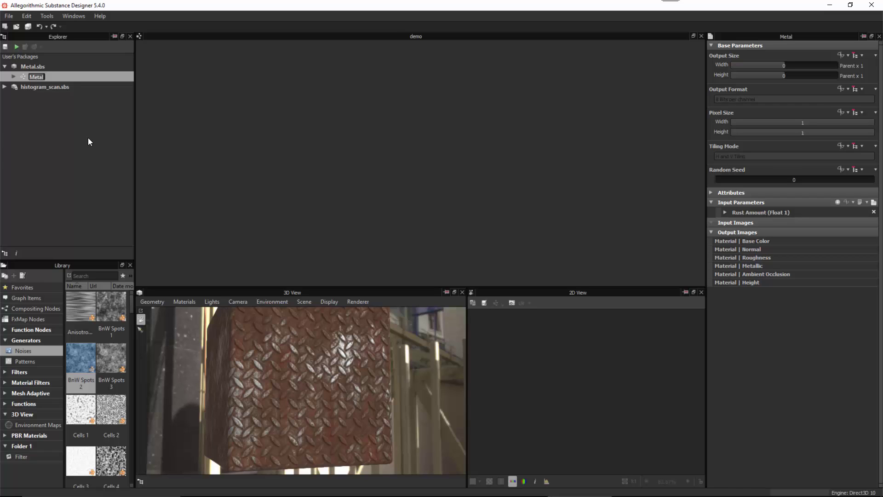
type("Rusty")
type(" Metal")
Step: Publish the Metal.sbs package to the Desktop as Rusty_Metal.sbsar, with output size and random seed exposed and pixel size left out
left_click(39, 67)
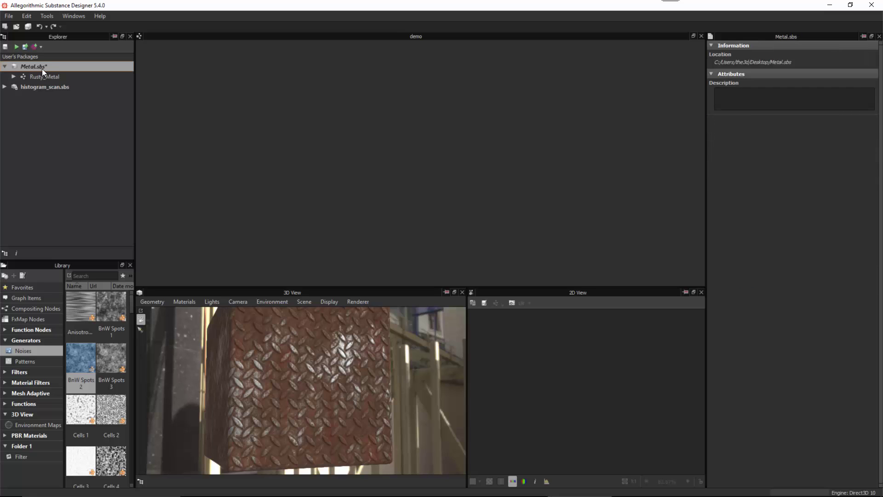
left_click(24, 47)
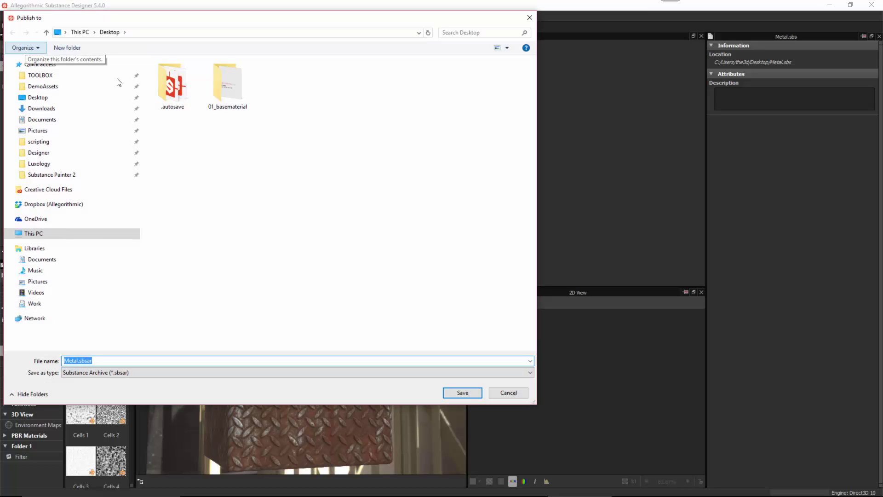
left_click(85, 363)
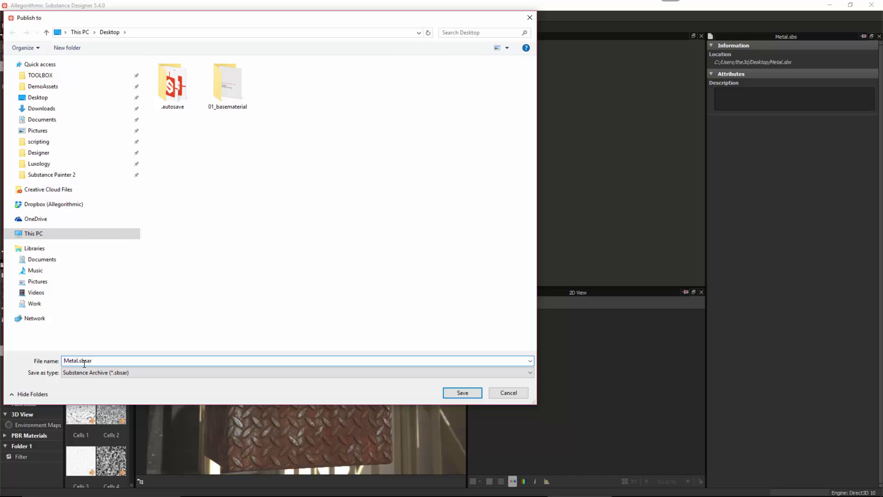
type("Rusty_")
left_click(463, 392)
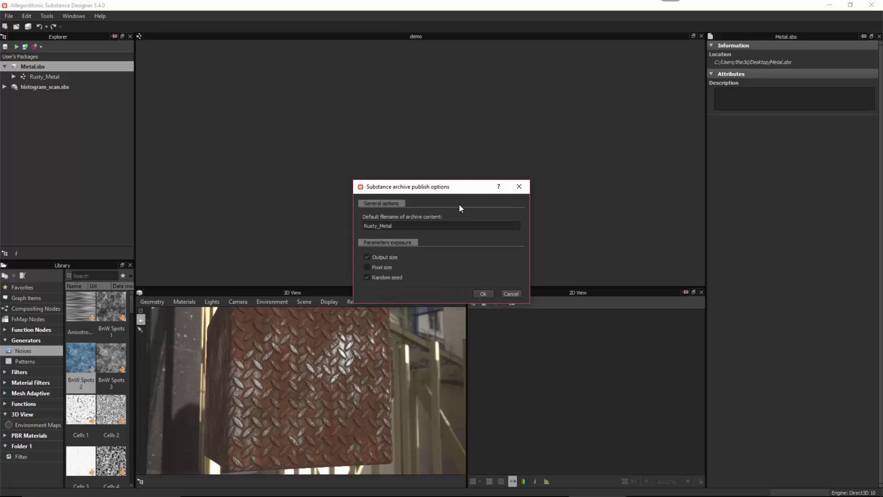
left_click_drag(428, 189, 459, 156)
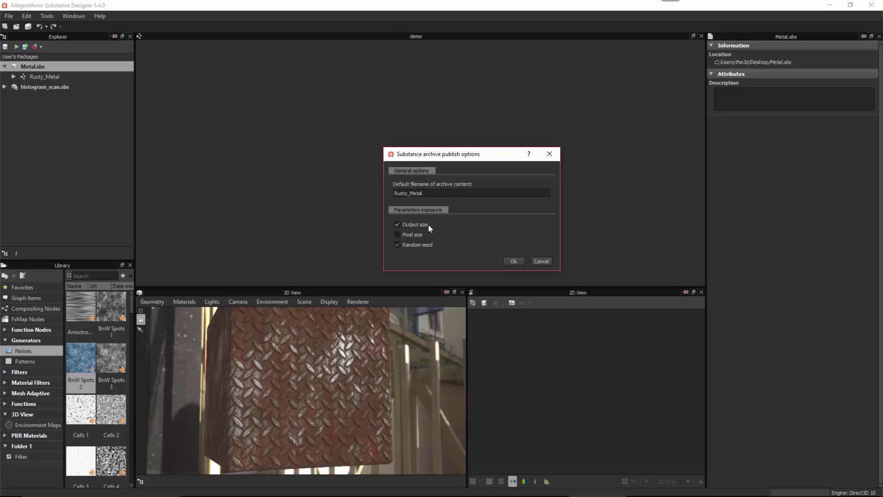
left_click(512, 260)
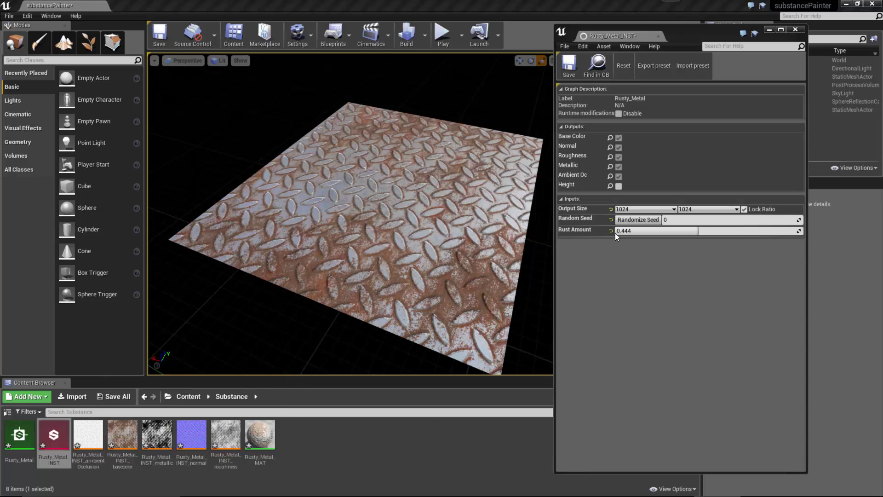
Step: Check the output size choices of the Rusty_Metal instance, leaving 1024 × 1024, and nudge its Rust Amount slightly higher
left_click_drag(685, 32, 669, 31)
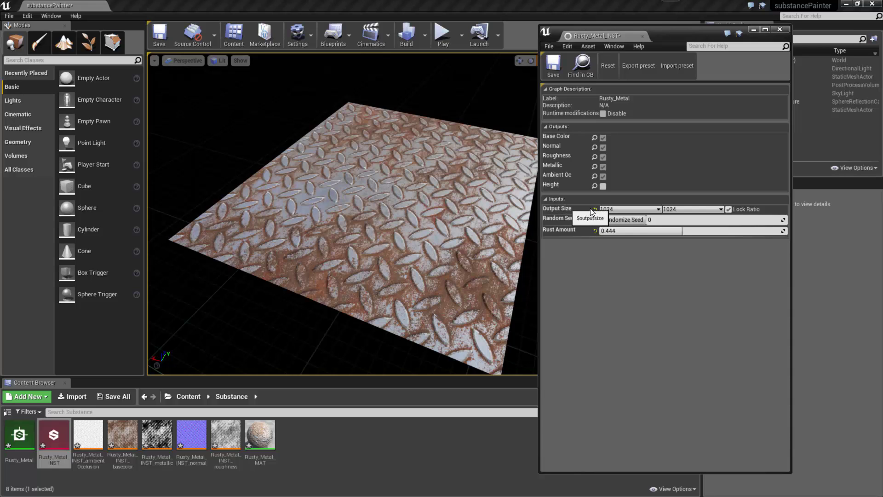
left_click(658, 209)
left_click(659, 209)
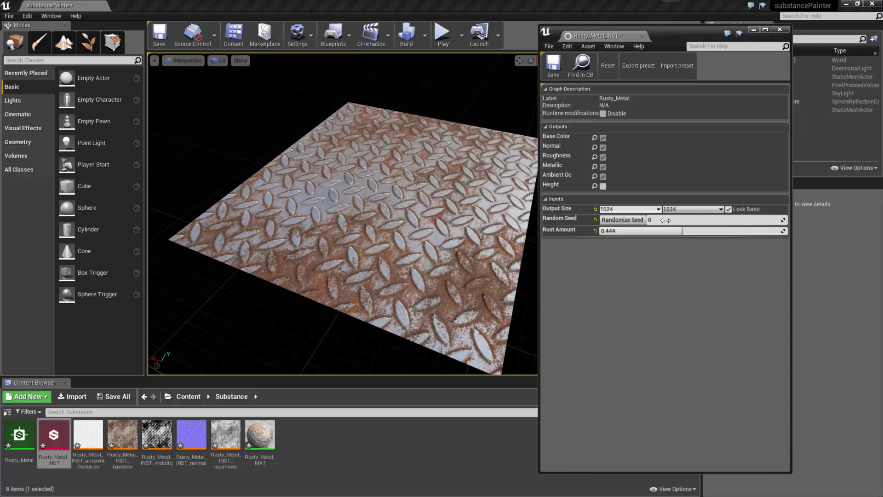
mouse_move(680, 231)
left_mouse_down()
mouse_move(609, 231)
mouse_move(771, 230)
mouse_move(635, 231)
mouse_move(685, 231)
left_mouse_up()
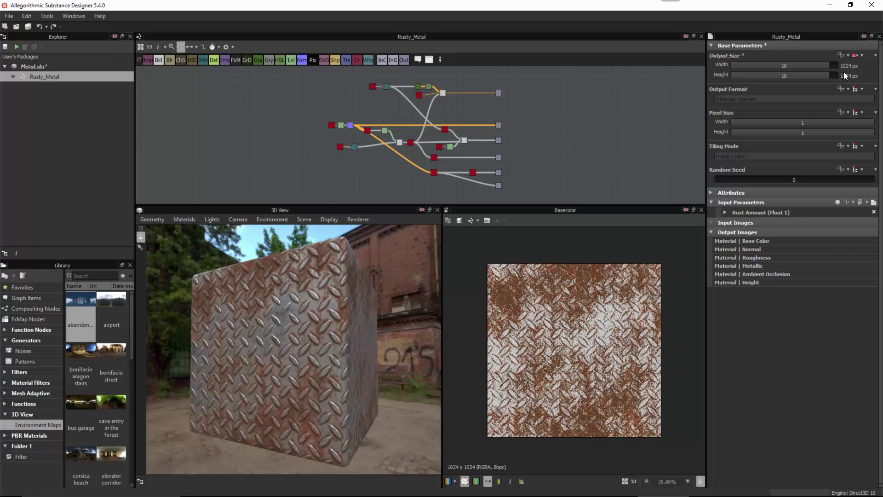
Step: In Substance Designer, set the Rusty_Metal graph's output size to 2048 × 2048 px and open the export settings for its outputs
left_click_drag(831, 67, 832, 75)
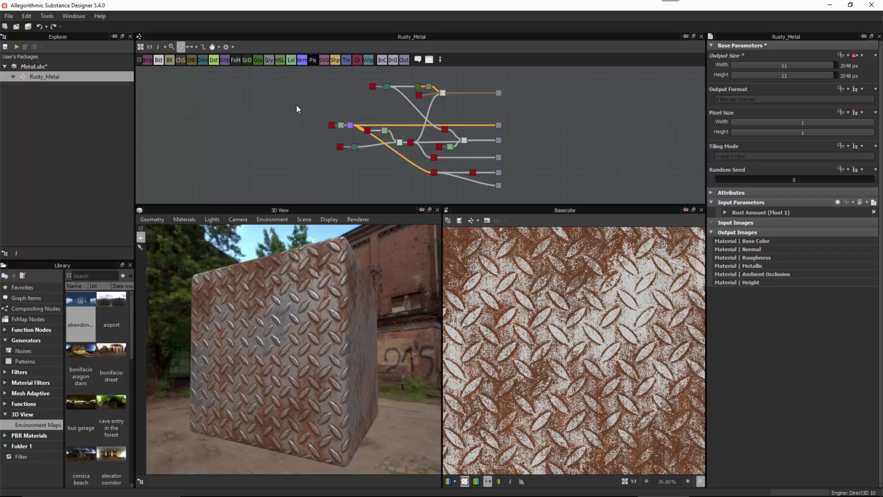
left_click(233, 46)
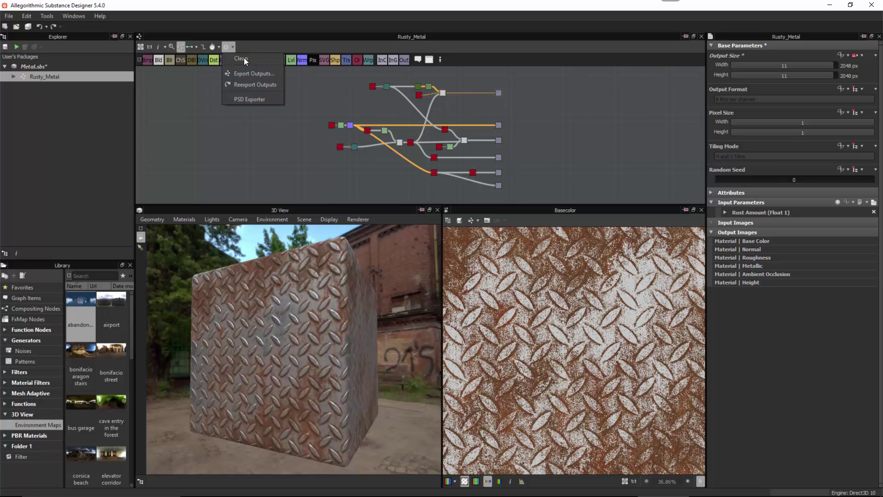
left_click(247, 74)
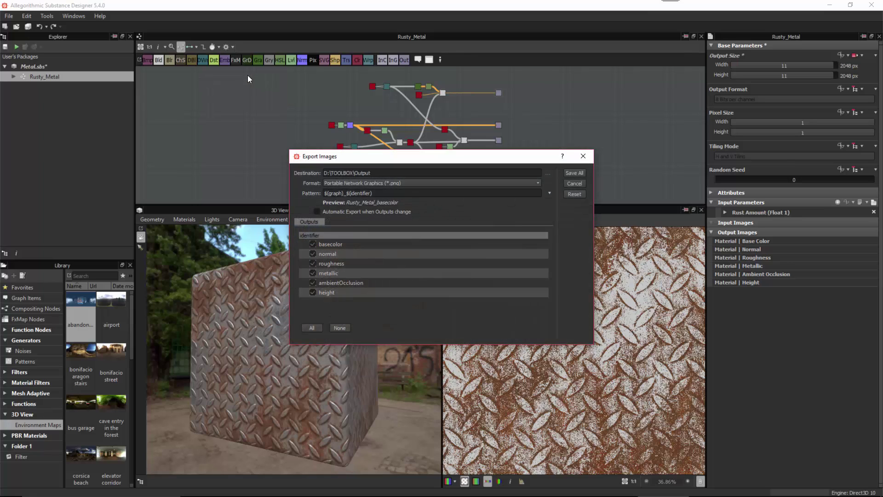
Step: Look through the image formats available for exporting the outputs, keeping Portable Network Graphics (*.png)
left_click_drag(313, 160, 339, 147)
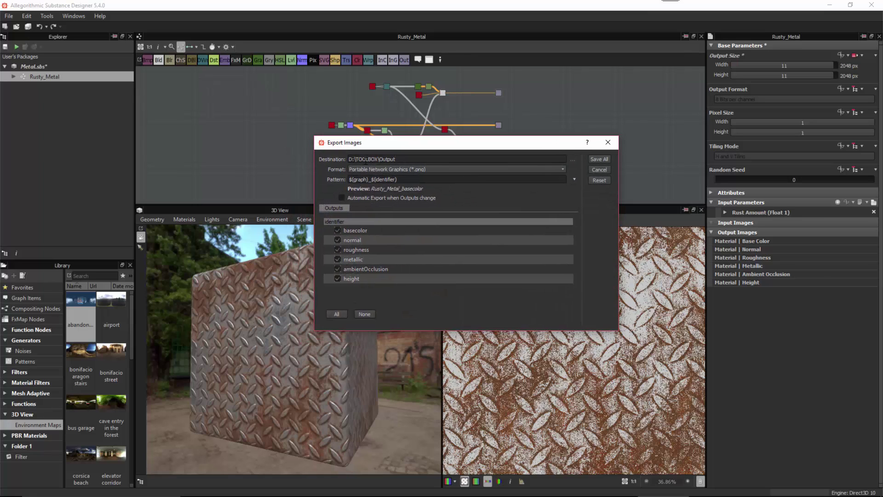
left_click(443, 169)
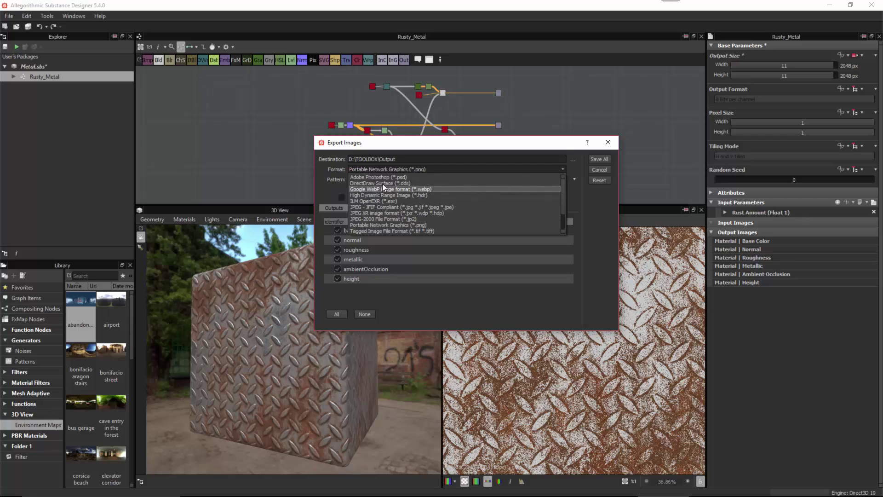
left_click(319, 186)
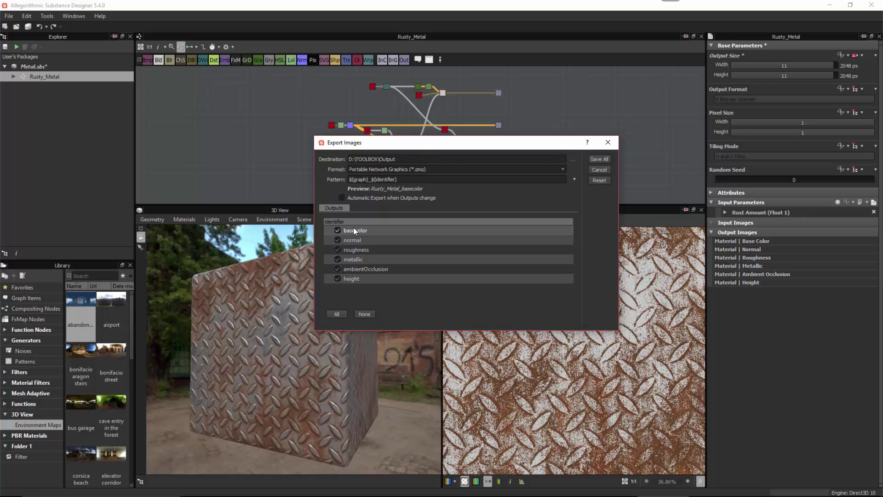
left_click_drag(420, 143, 566, 159)
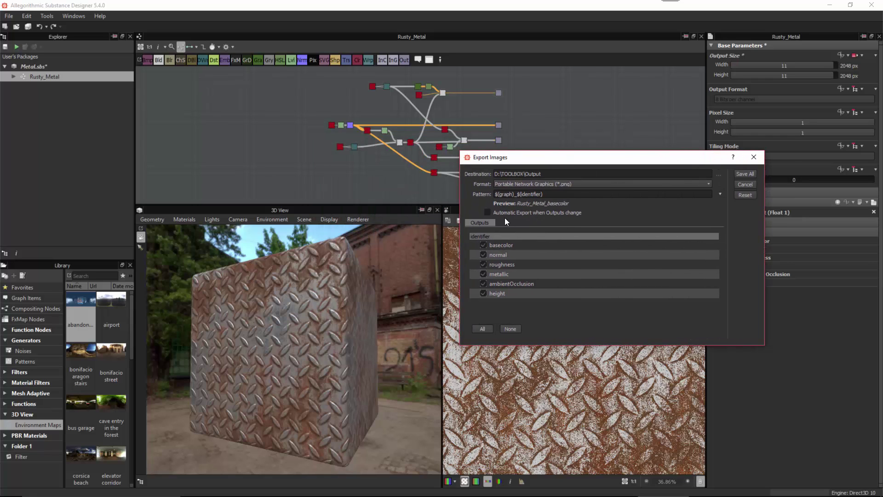